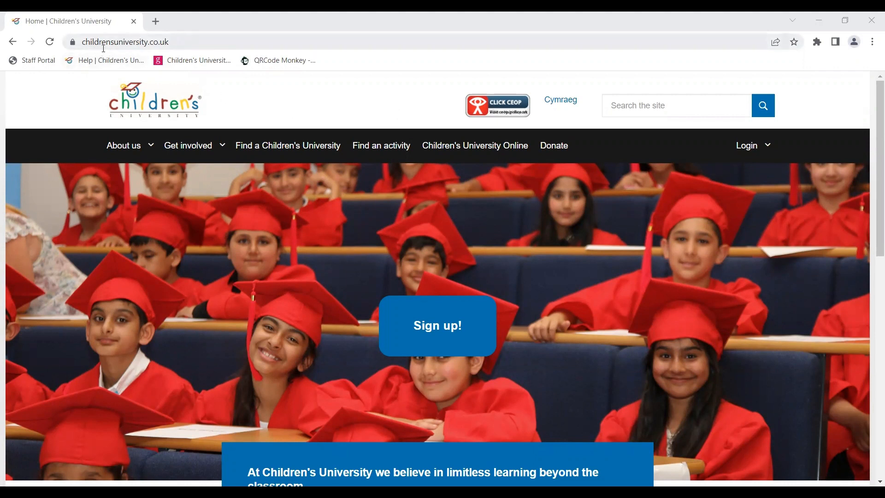
Step: Open the Learning providers page under Get involved and start adding an activity to Children's University
{"action": "mouse_move", "coordinate": [196, 147]}
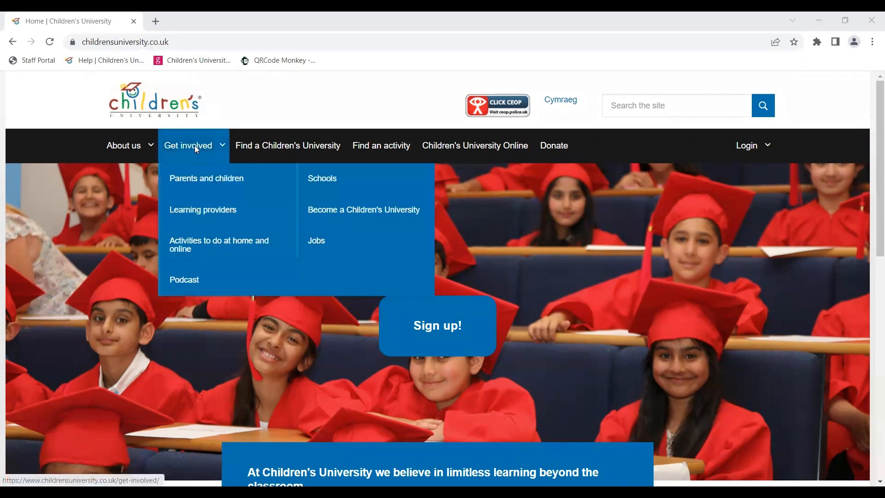
{"action": "left_click", "coordinate": [203, 210]}
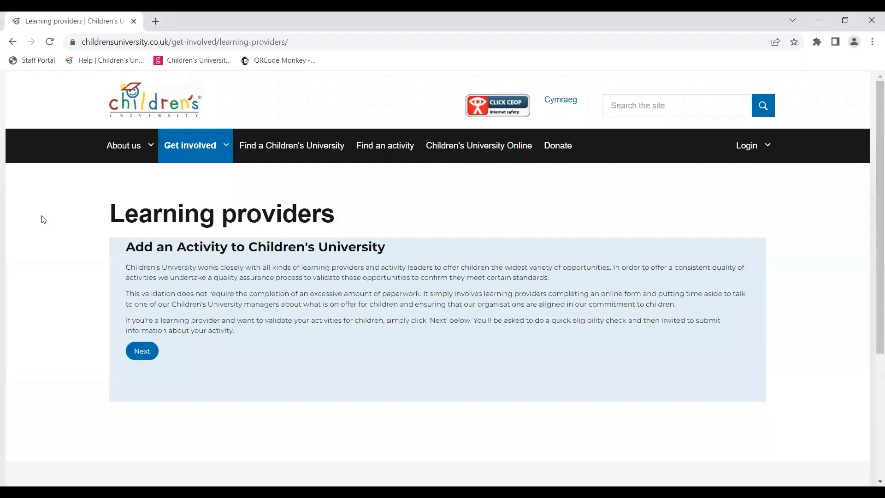
{"action": "left_click", "coordinate": [143, 351]}
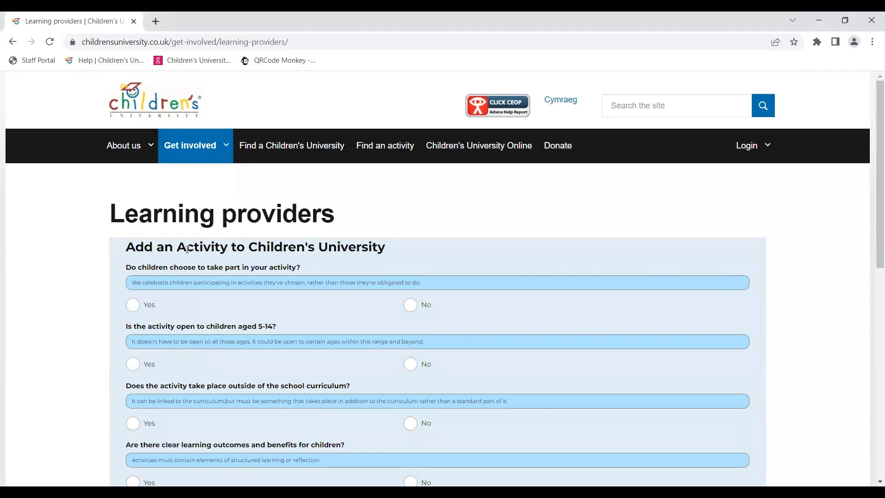
Step: Answer Yes to the first four eligibility questions about choice, ages 5-14, extra-curricular timing and learning outcomes
{"action": "scroll", "coordinate": [186, 373], "scroll_direction": "down", "scroll_amount": 4}
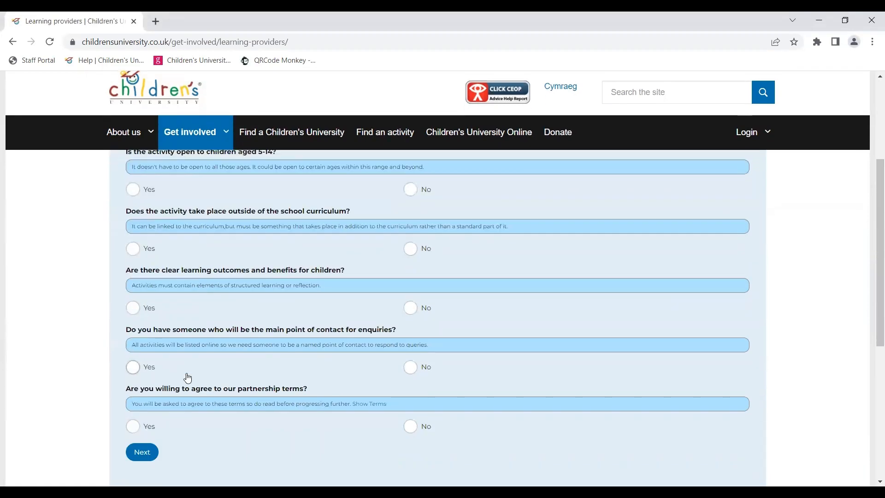
{"action": "scroll", "coordinate": [186, 372], "scroll_direction": "up", "scroll_amount": 4}
{"action": "scroll", "coordinate": [186, 372], "scroll_direction": "down", "scroll_amount": 4}
{"action": "scroll", "coordinate": [187, 373], "scroll_direction": "up", "scroll_amount": 5}
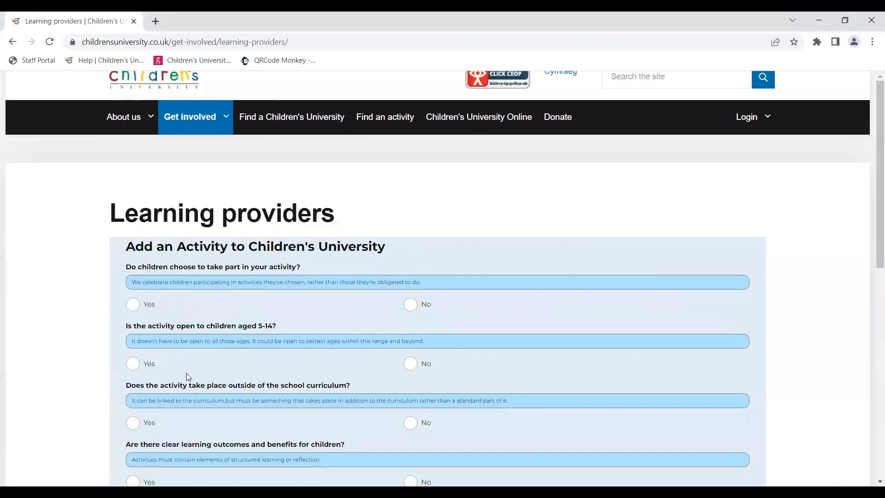
{"action": "left_click", "coordinate": [134, 304]}
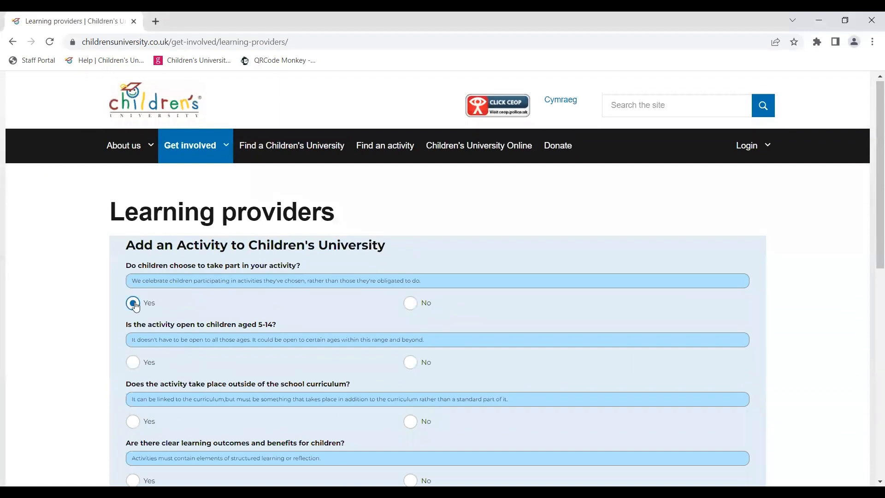
{"action": "left_click", "coordinate": [134, 363]}
{"action": "left_click", "coordinate": [134, 422]}
{"action": "scroll", "coordinate": [137, 429], "scroll_direction": "down", "scroll_amount": 1}
{"action": "left_click", "coordinate": [135, 443]}
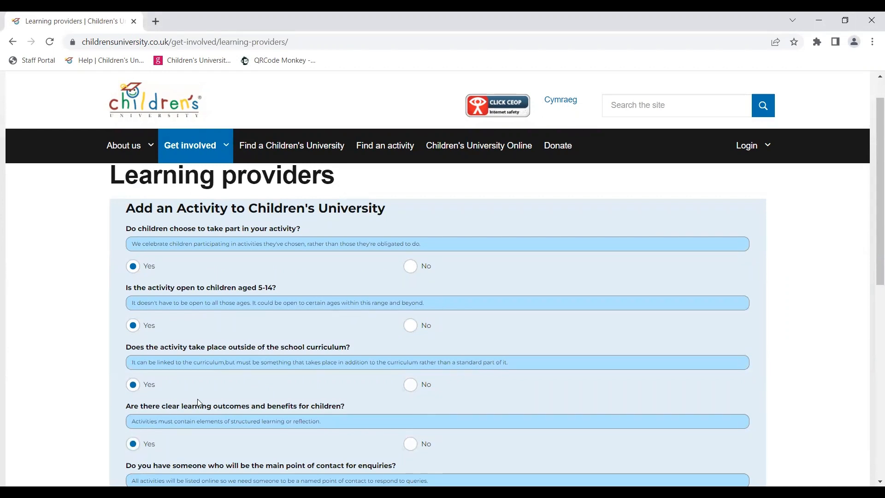
Step: Answer Yes to the point-of-contact and partnership terms questions and continue past the eligibility check
{"action": "scroll", "coordinate": [198, 402], "scroll_direction": "down", "scroll_amount": 2}
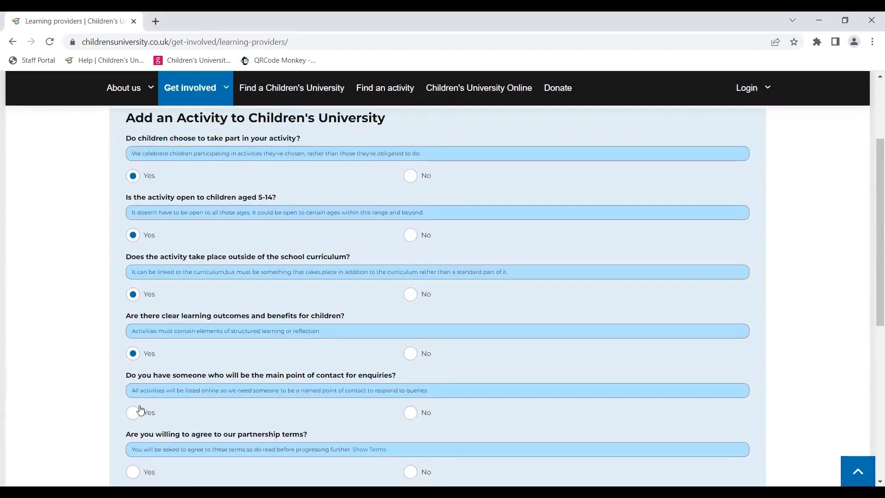
{"action": "left_click", "coordinate": [140, 409]}
{"action": "left_click", "coordinate": [131, 471]}
{"action": "scroll", "coordinate": [249, 369], "scroll_direction": "down", "scroll_amount": 2}
{"action": "left_click", "coordinate": [142, 431]}
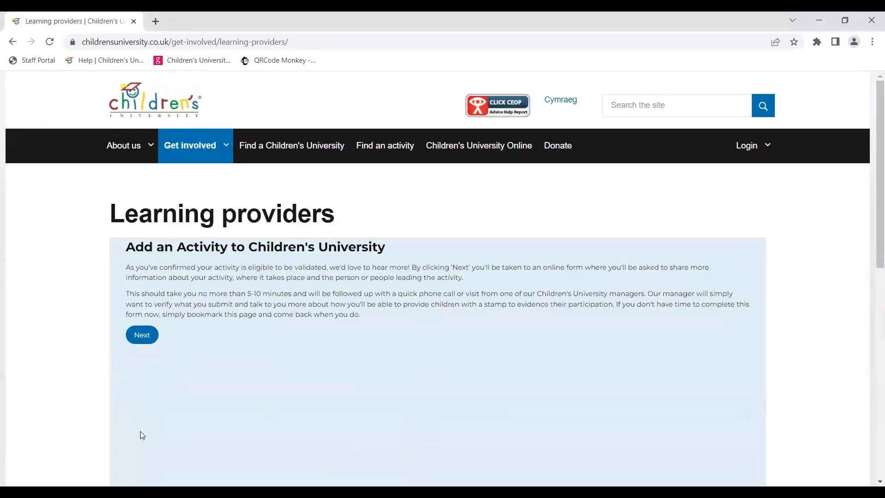
{"action": "left_click", "coordinate": [143, 335]}
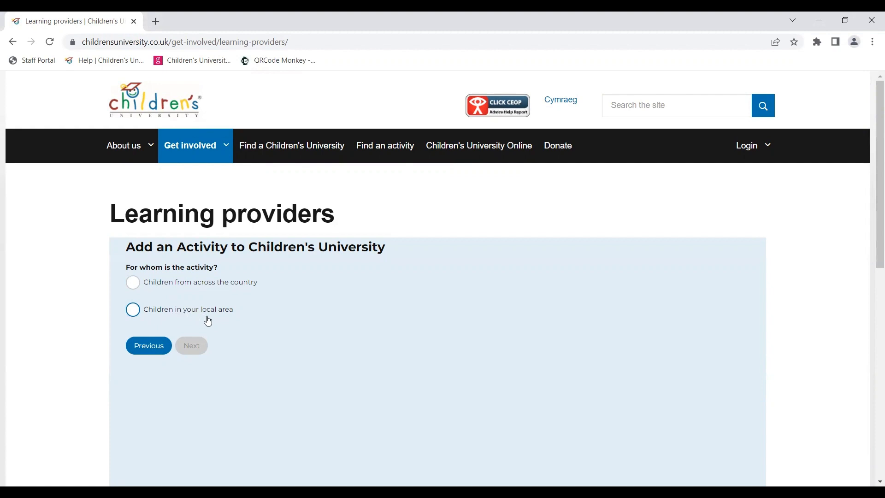
Step: Set the activity as for children in your local area and search for Children's Universities named Flintshire
{"action": "left_click", "coordinate": [133, 315]}
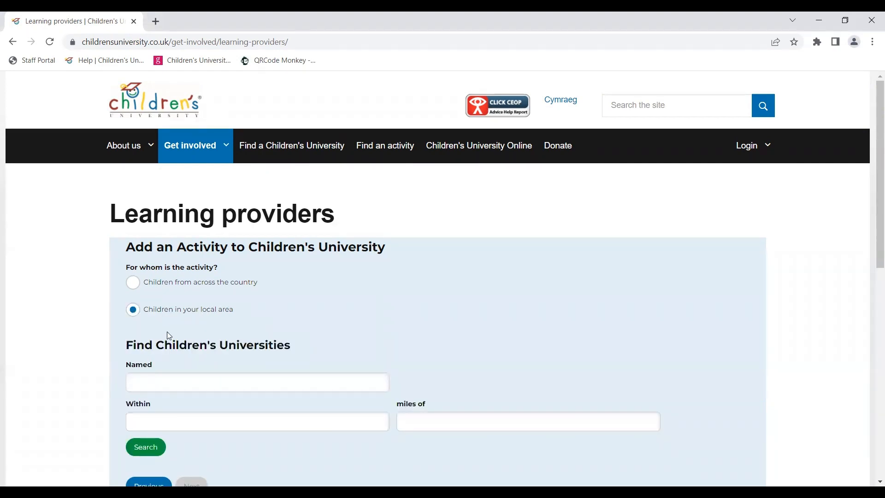
{"action": "scroll", "coordinate": [167, 331], "scroll_direction": "down", "scroll_amount": 1}
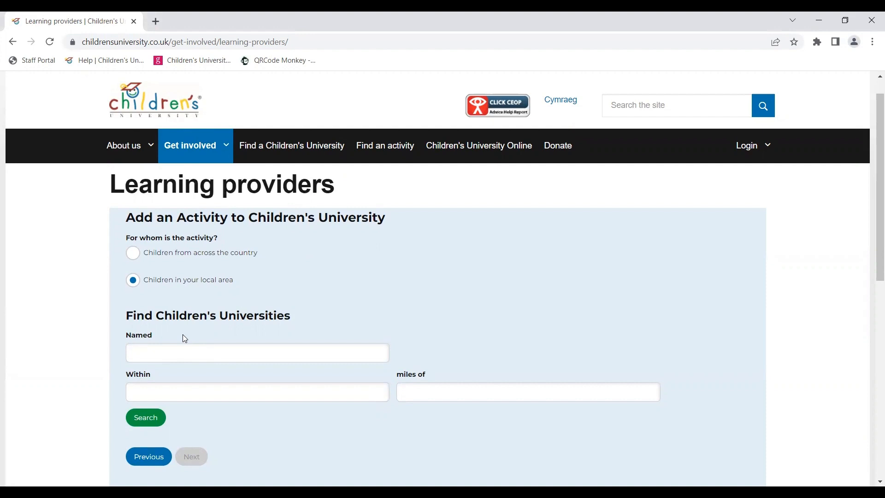
{"action": "left_click", "coordinate": [171, 360]}
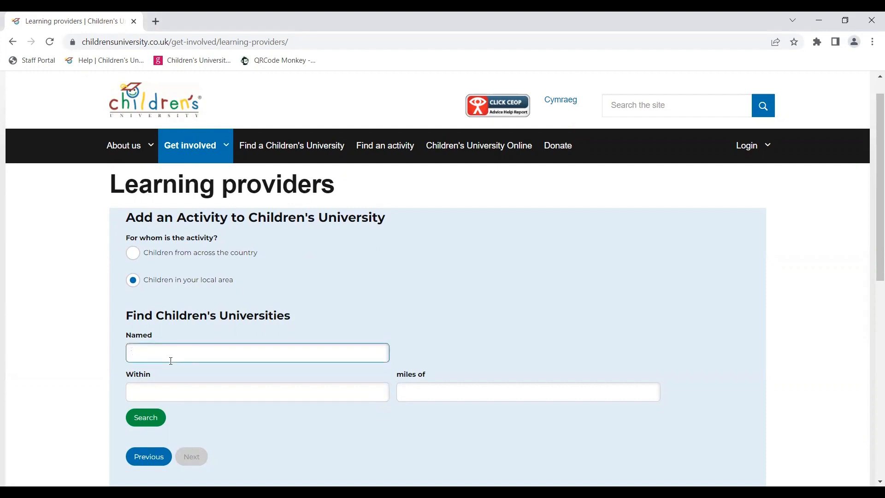
{"action": "type", "text": "Flintshire"}
{"action": "left_click", "coordinate": [144, 417]}
Step: Select Wrexham and Flintshire Children's University and proceed to the activity details form
{"action": "scroll", "coordinate": [224, 403], "scroll_direction": "down", "scroll_amount": 2}
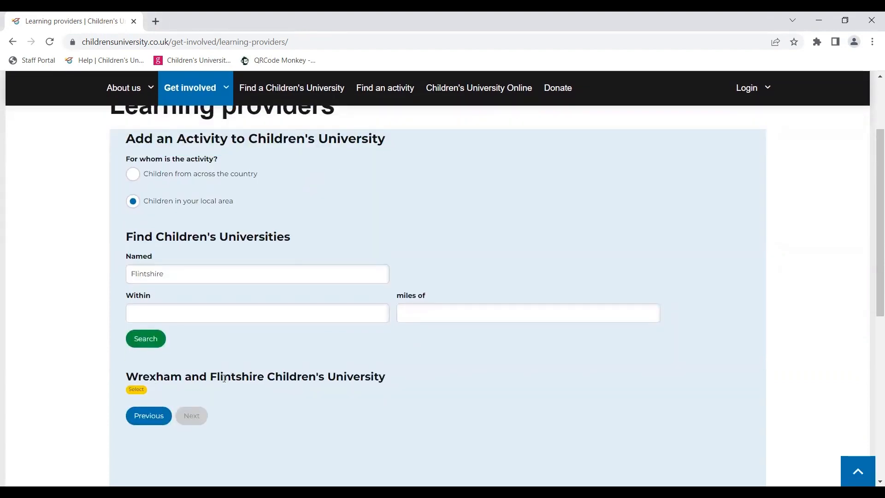
{"action": "left_click", "coordinate": [137, 390]}
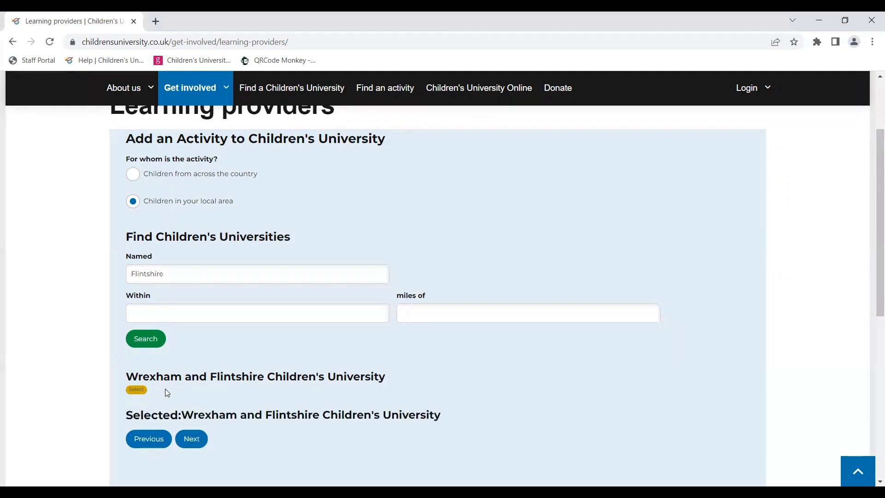
{"action": "left_click", "coordinate": [191, 438]}
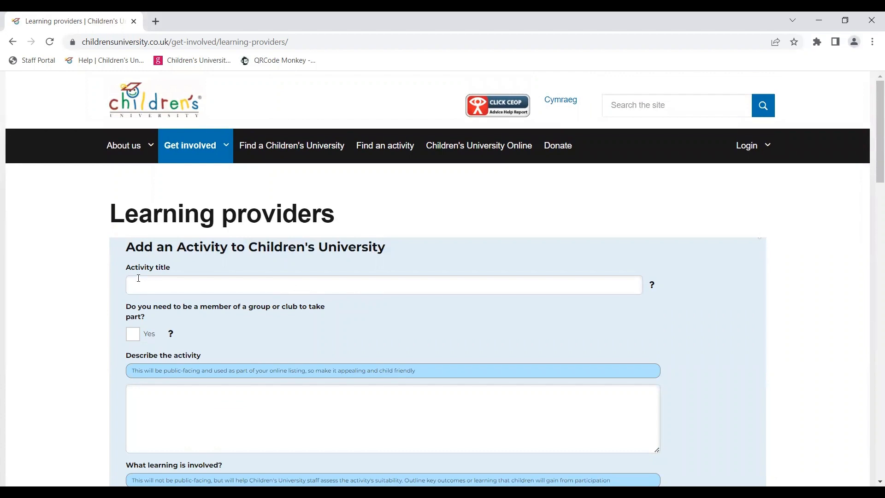
Step: Enter the activity title "Lightsaber Sessions for Young People- Flintshire Lightsaber Club"
{"action": "scroll", "coordinate": [197, 288], "scroll_direction": "down", "scroll_amount": 3}
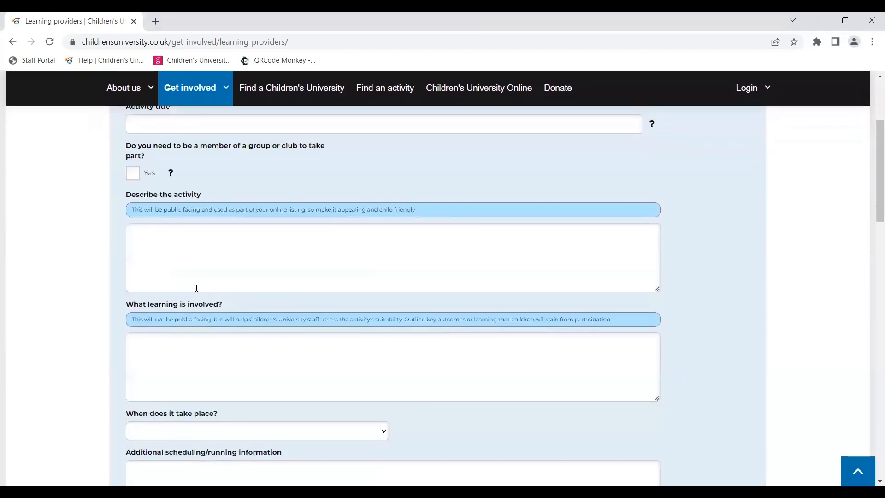
{"action": "scroll", "coordinate": [197, 289], "scroll_direction": "up", "scroll_amount": 2}
{"action": "scroll", "coordinate": [198, 291], "scroll_direction": "up", "scroll_amount": 1}
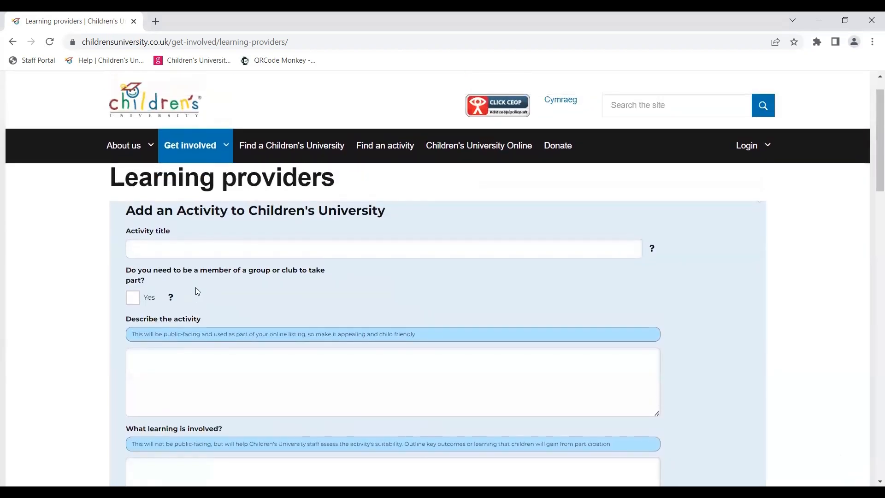
{"action": "left_click", "coordinate": [156, 247]}
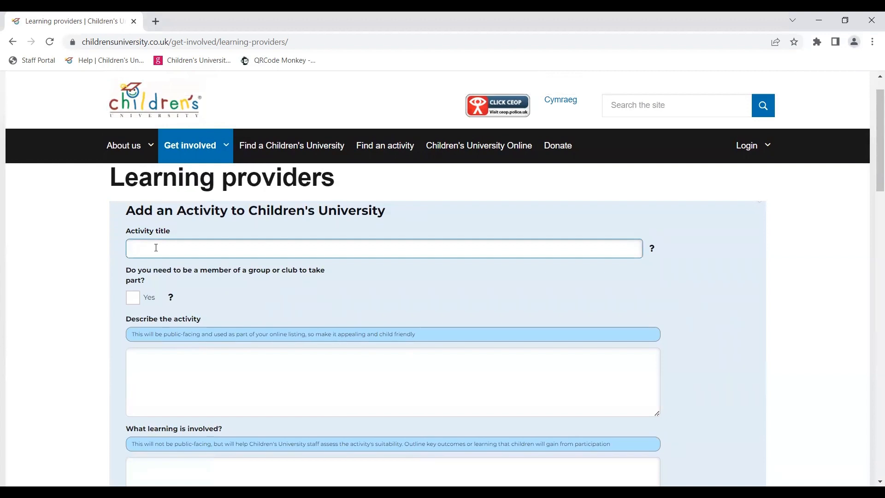
{"action": "type", "text": "Lightsaber Sessions for Young "}
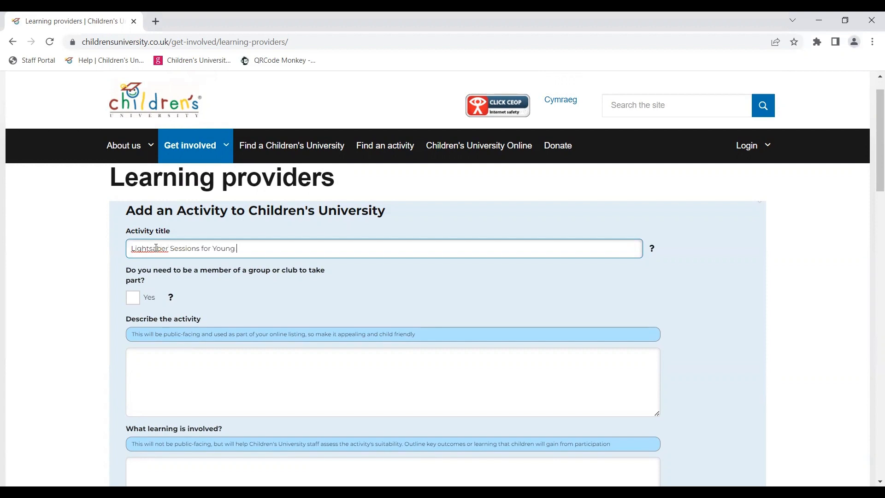
{"action": "type", "text": "People-"}
{"action": "type", "text": "Flintshire Lightsaber Club"}
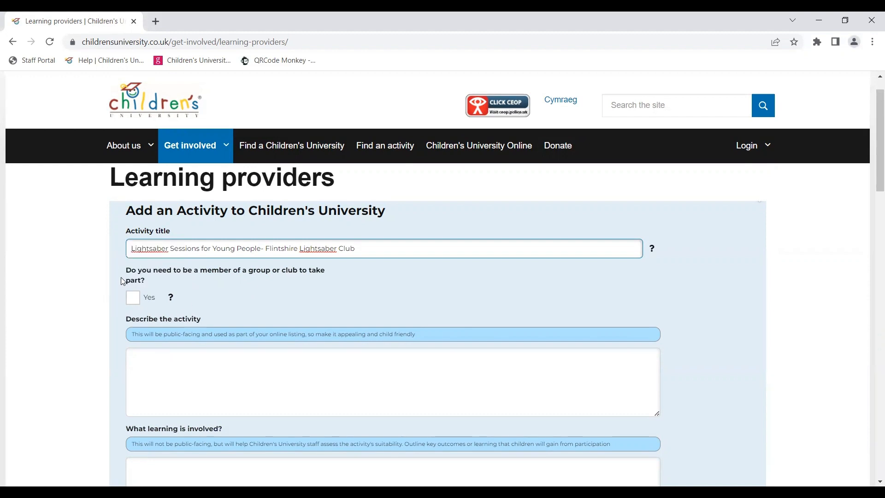
Step: Tick that group membership is required and paste the sign-up instructions into the how-to-get-involved box
{"action": "left_click", "coordinate": [133, 297]}
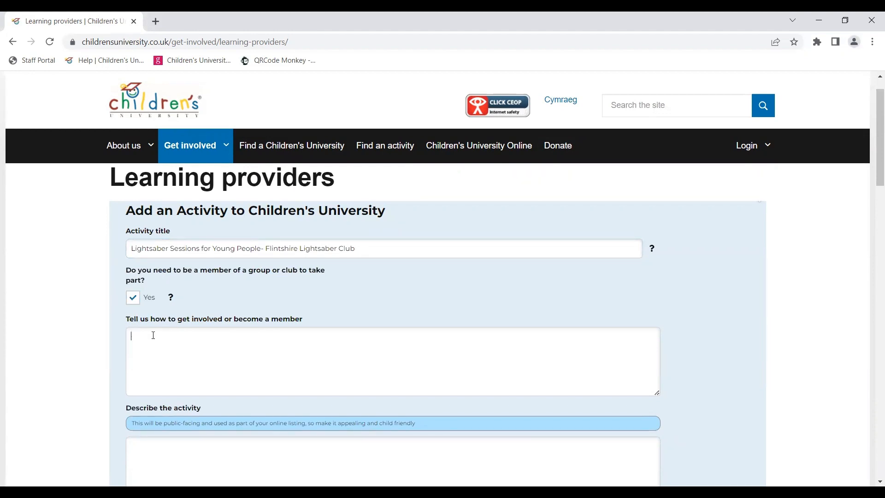
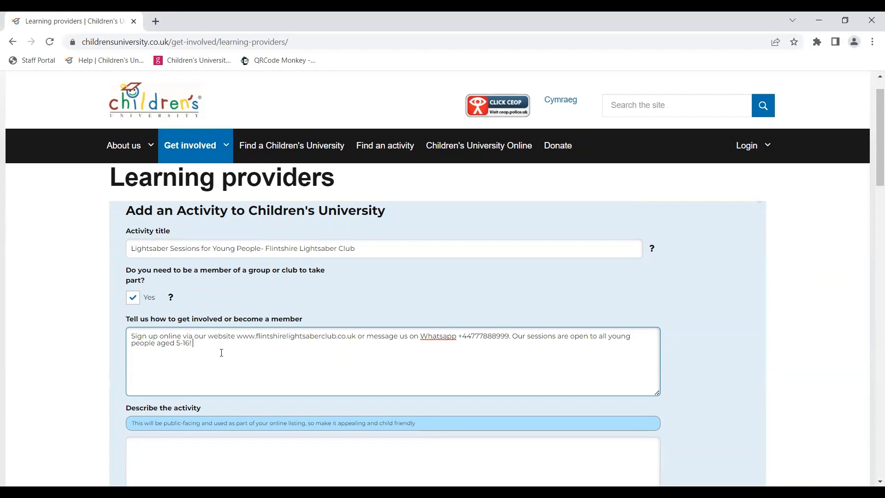
{"action": "left_click_drag", "start_coordinate": [193, 343], "coordinate": [158, 343]}
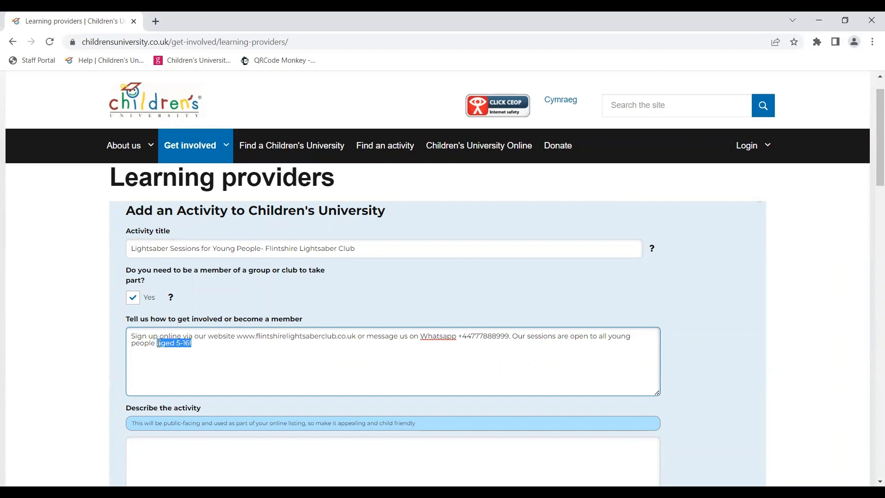
{"action": "left_click", "coordinate": [224, 346]}
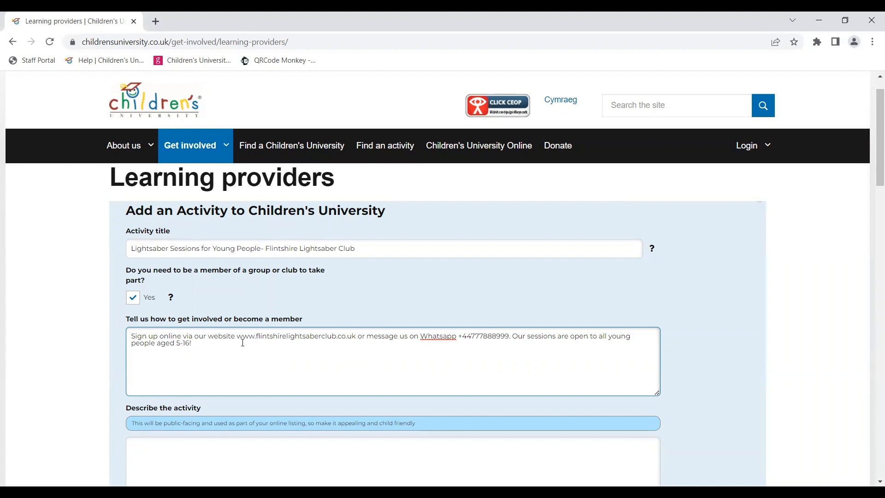
Step: Paste the prepared activity description into the Describe the activity box
{"action": "scroll", "coordinate": [241, 343], "scroll_direction": "down", "scroll_amount": 2}
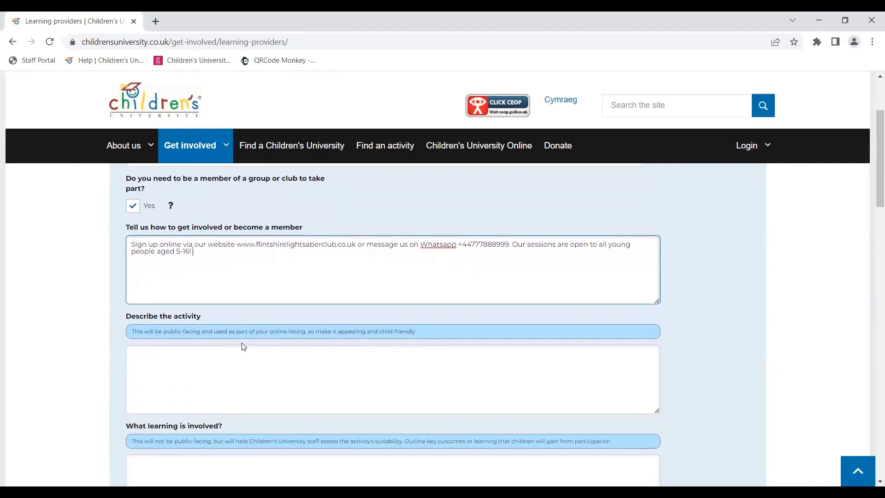
{"action": "left_click", "coordinate": [167, 356]}
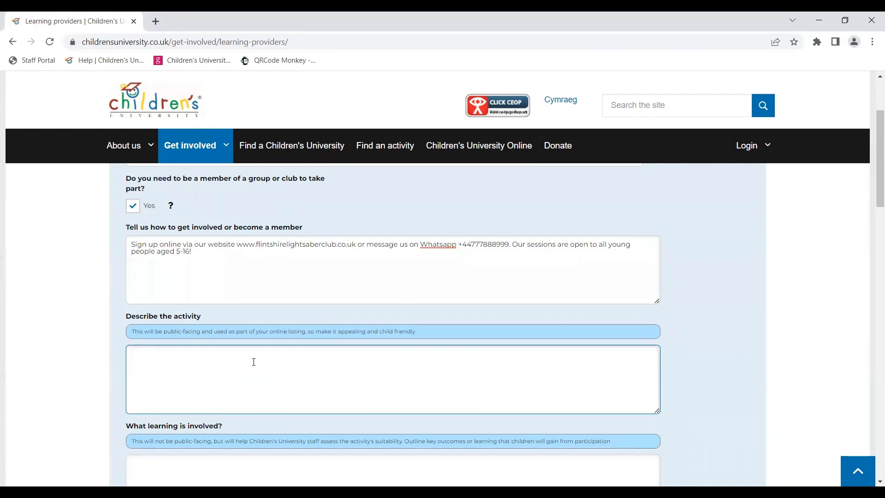
{"action": "key", "text": "ctrl+v"}
Step: Review the pasted description, highlighting the audience, session options, venue, schedule and contact links
{"action": "scroll", "coordinate": [148, 364], "scroll_direction": "up", "scroll_amount": 3}
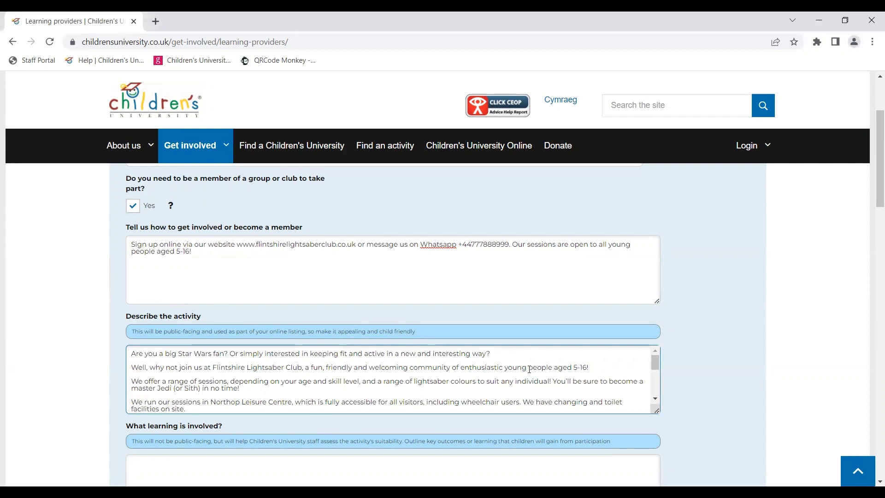
{"action": "left_click_drag", "start_coordinate": [504, 368], "coordinate": [587, 367]}
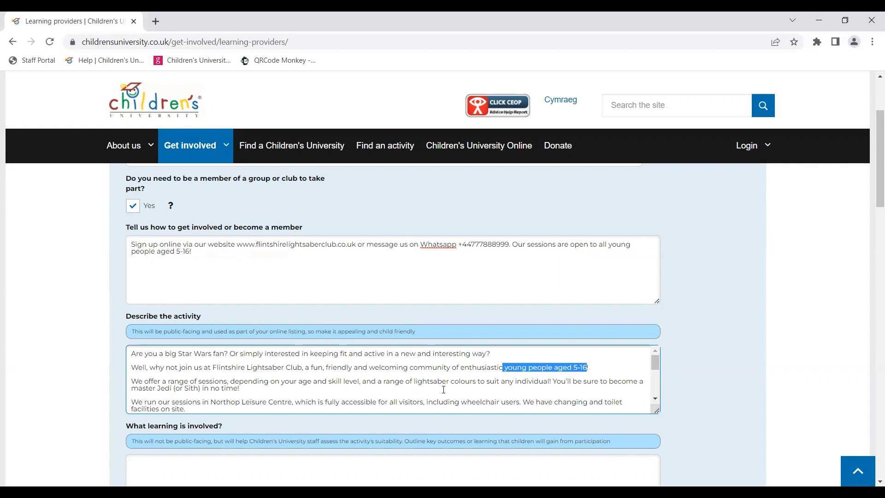
{"action": "left_click_drag", "start_coordinate": [132, 381], "coordinate": [361, 383]}
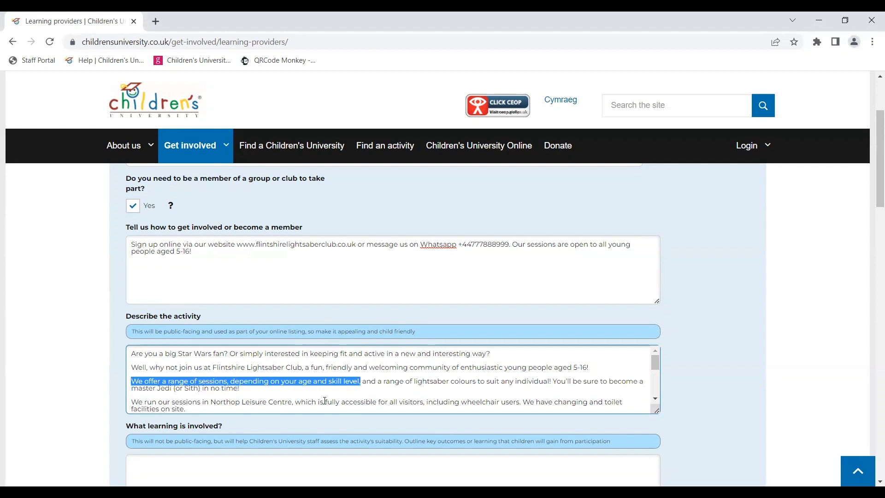
{"action": "left_click_drag", "start_coordinate": [133, 401], "coordinate": [293, 403]}
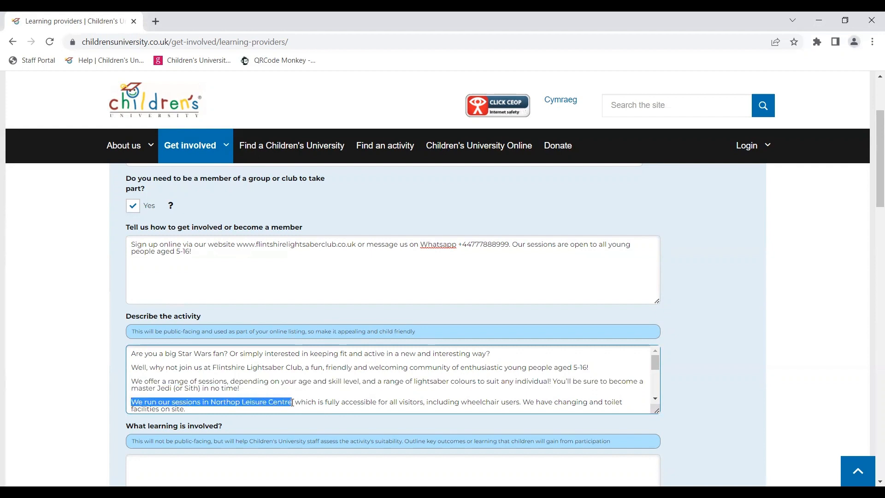
{"action": "scroll", "coordinate": [341, 397], "scroll_direction": "down", "scroll_amount": 1}
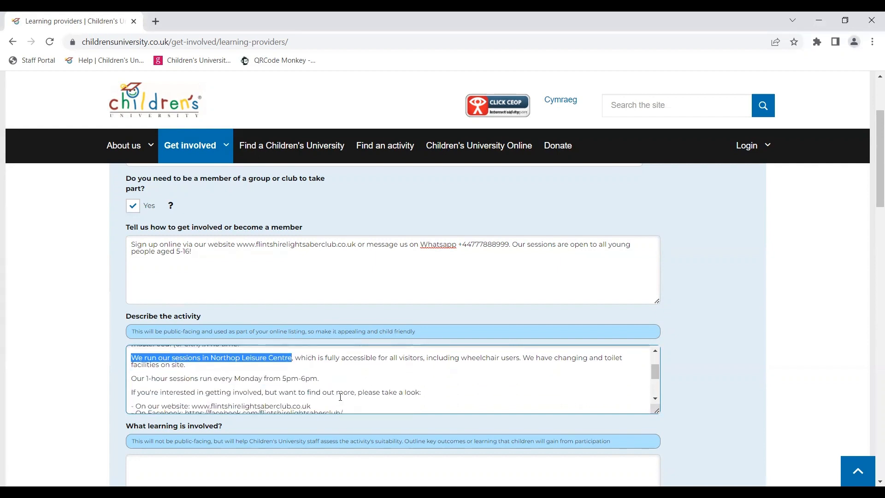
{"action": "left_click_drag", "start_coordinate": [130, 379], "coordinate": [316, 379]}
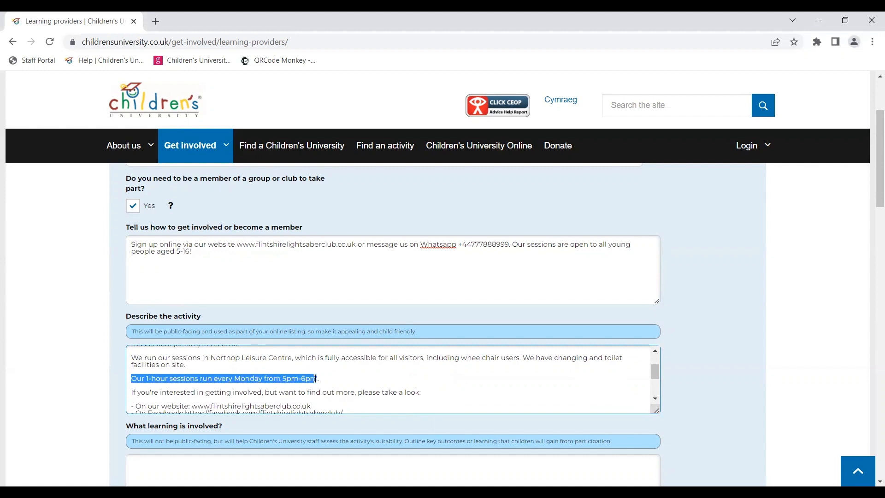
{"action": "scroll", "coordinate": [336, 379], "scroll_direction": "down", "scroll_amount": 2}
{"action": "scroll", "coordinate": [335, 378], "scroll_direction": "up", "scroll_amount": 1}
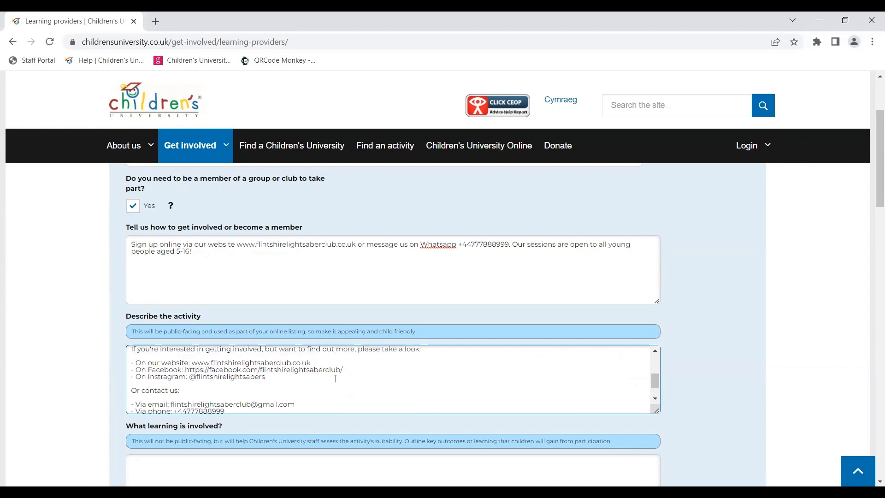
{"action": "left_click_drag", "start_coordinate": [135, 377], "coordinate": [267, 392]}
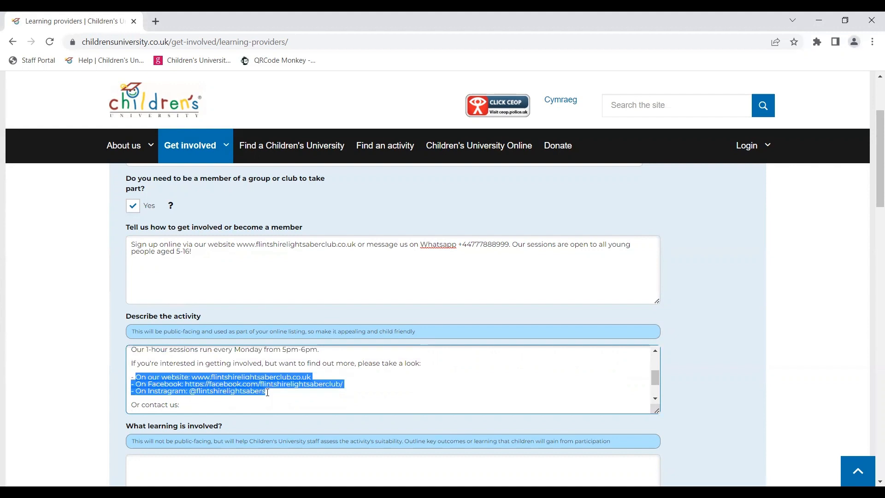
Step: Review the description's closing contact section, highlighting the contact-us lines with the email address
{"action": "left_click", "coordinate": [274, 393]}
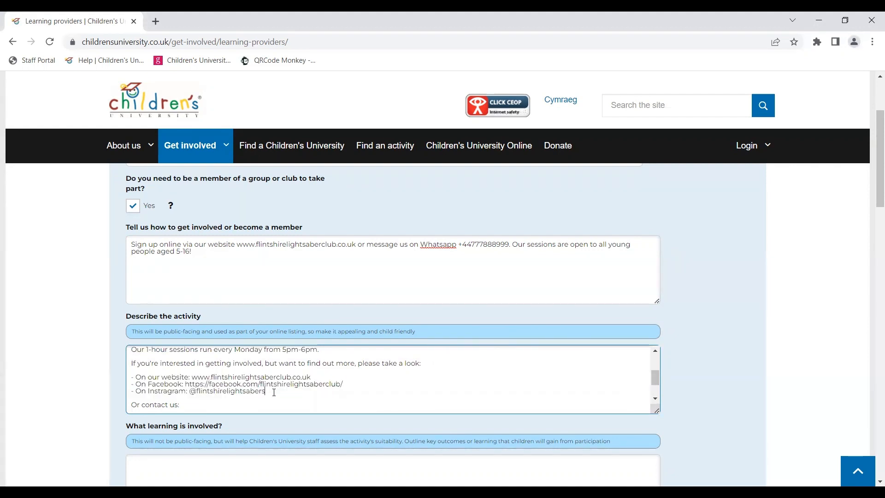
{"action": "scroll", "coordinate": [274, 393], "scroll_direction": "down", "scroll_amount": 1}
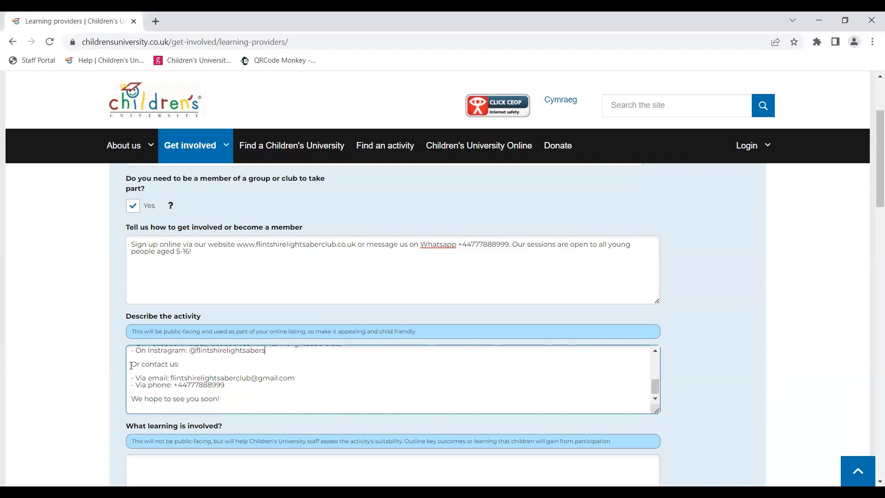
{"action": "left_click_drag", "start_coordinate": [131, 363], "coordinate": [225, 379]}
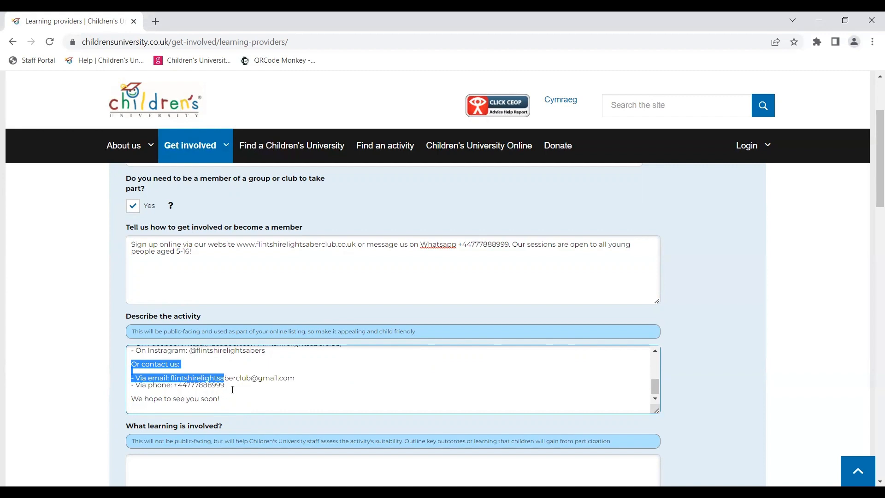
{"action": "left_click", "coordinate": [233, 388]}
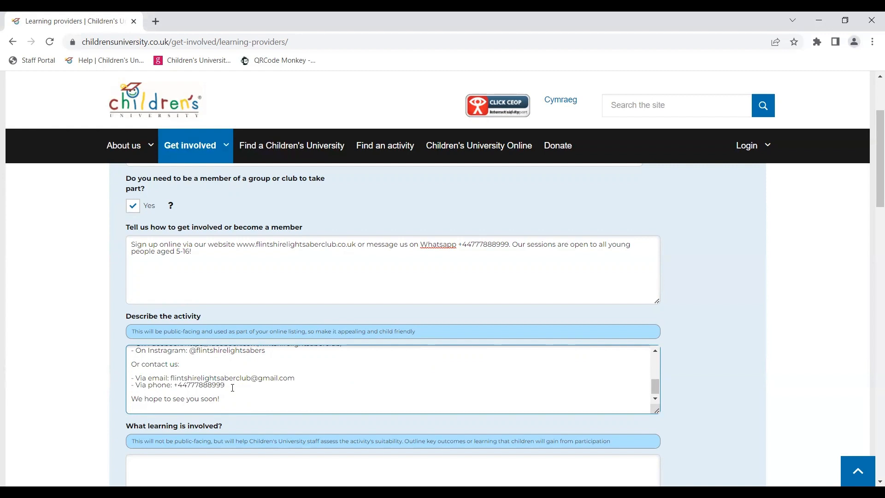
{"action": "scroll", "coordinate": [233, 388], "scroll_direction": "up", "scroll_amount": 1}
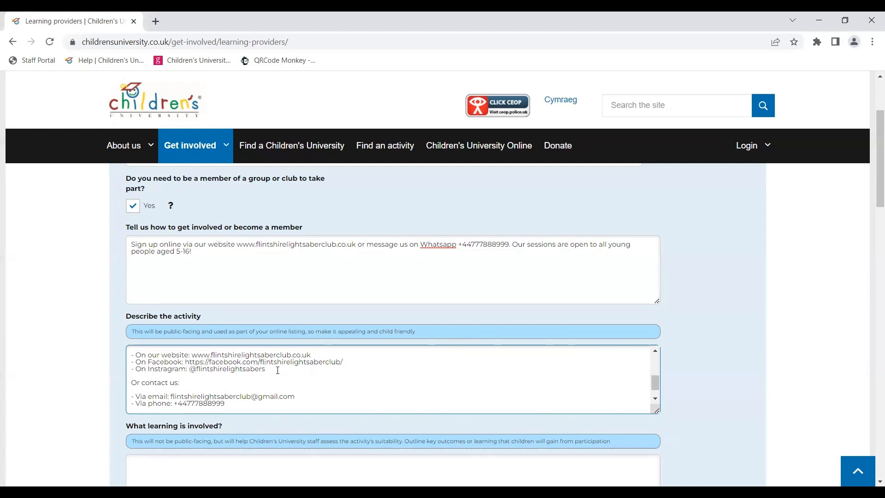
{"action": "scroll", "coordinate": [278, 370], "scroll_direction": "down", "scroll_amount": 4}
Step: Paste the learning outcomes list (Health and Wellbeing, Community Spirit, Communication, Team Work, Leadership) into What learning is involved
{"action": "left_click", "coordinate": [150, 363]}
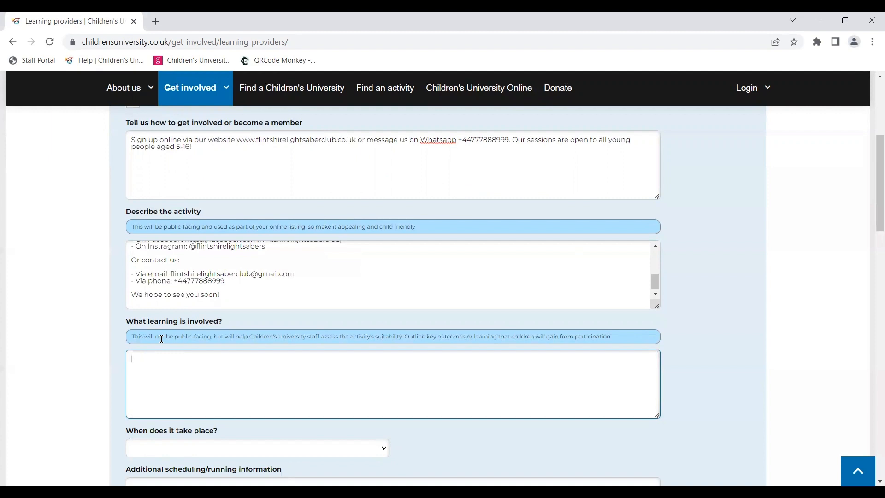
{"action": "type", "text": "- Health and Wellbeing - Community Spirit - Communication - Team Work - Leadership"}
{"action": "scroll", "coordinate": [212, 386], "scroll_direction": "down", "scroll_amount": 1}
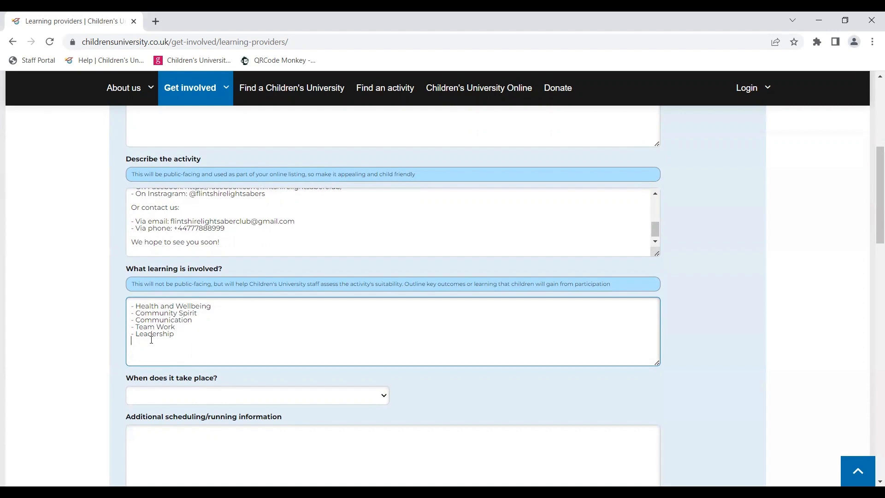
Step: Set When does it take place to On a schedule
{"action": "scroll", "coordinate": [175, 339], "scroll_direction": "down", "scroll_amount": 2}
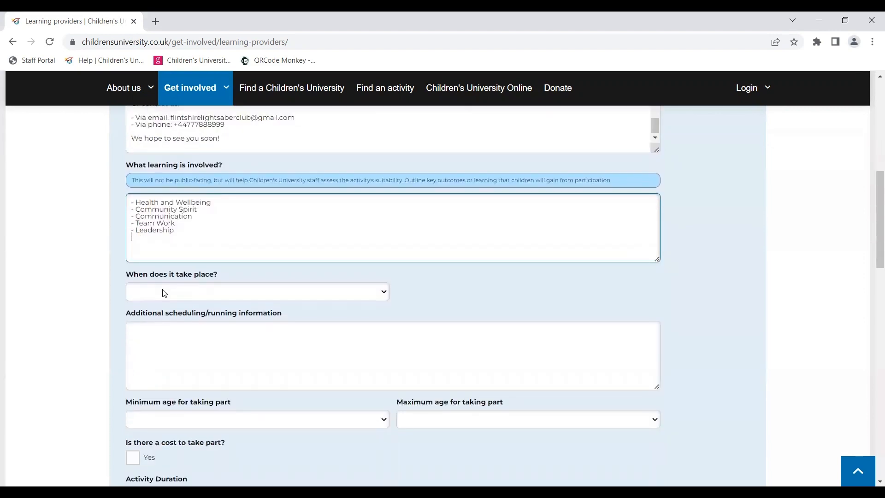
{"action": "left_click", "coordinate": [165, 293]}
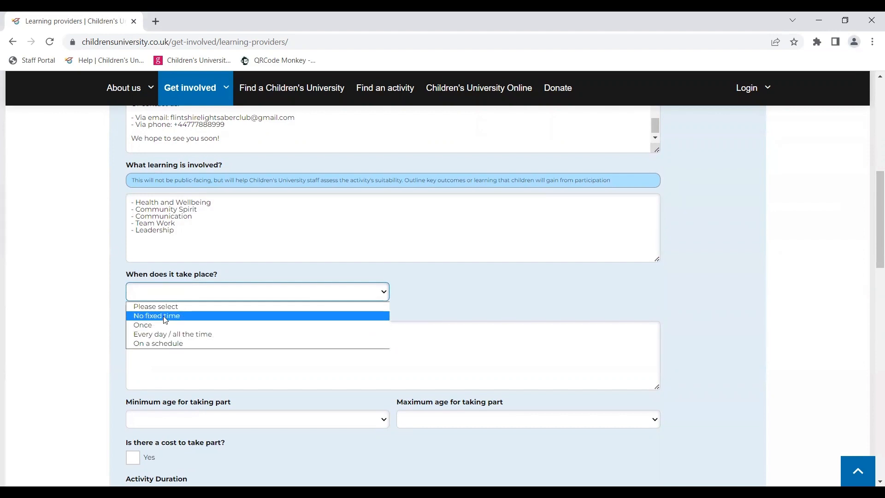
{"action": "left_click", "coordinate": [164, 344]}
Step: Answer No to running between specific dates and tick Monday in the weekly schedule
{"action": "scroll", "coordinate": [220, 348], "scroll_direction": "down", "scroll_amount": 1}
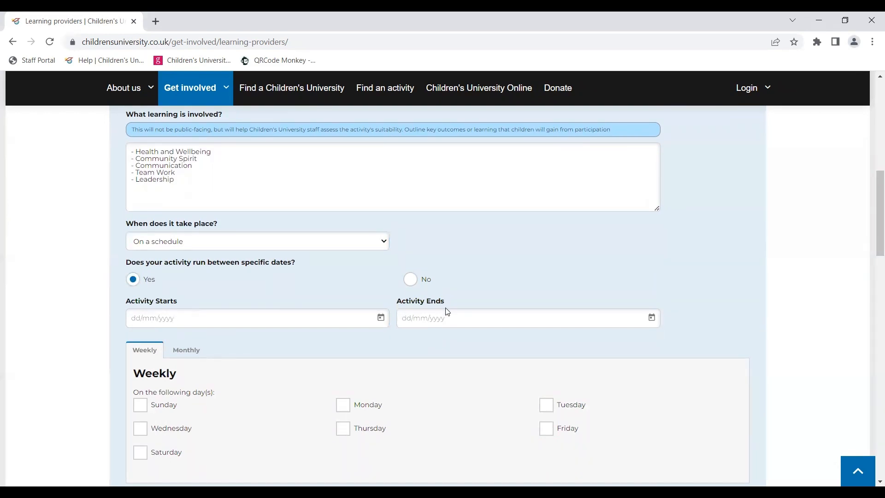
{"action": "left_click", "coordinate": [410, 279]}
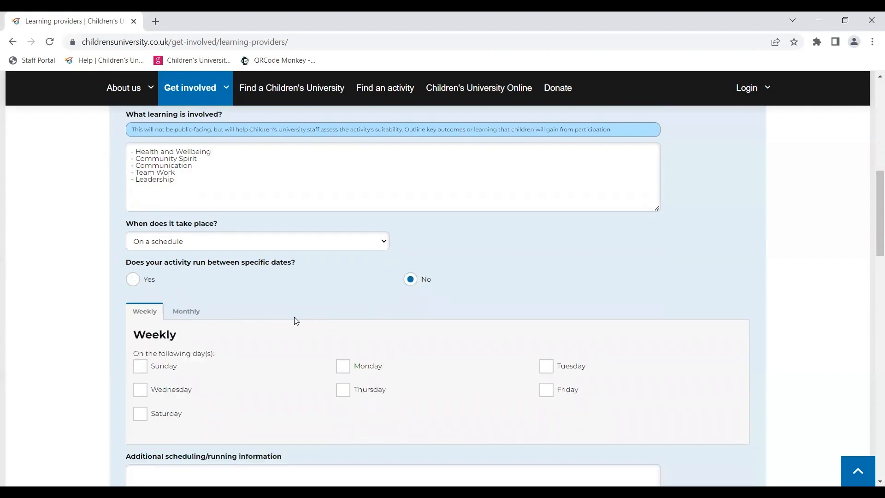
{"action": "scroll", "coordinate": [293, 320], "scroll_direction": "down", "scroll_amount": 1}
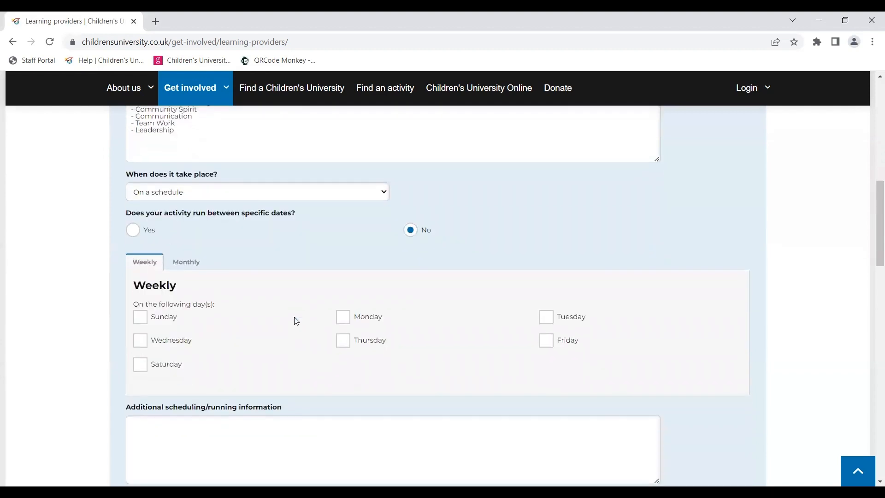
{"action": "left_click", "coordinate": [343, 316]}
Step: Paste the Monday 5pm-6pm sessions note into Additional scheduling/running information and highlight its timing
{"action": "scroll", "coordinate": [346, 322], "scroll_direction": "down", "scroll_amount": 3}
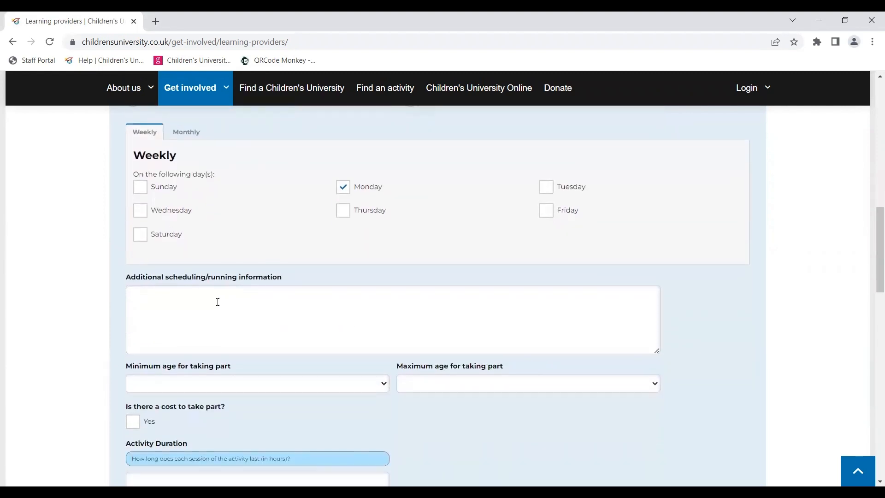
{"action": "left_click", "coordinate": [217, 302]}
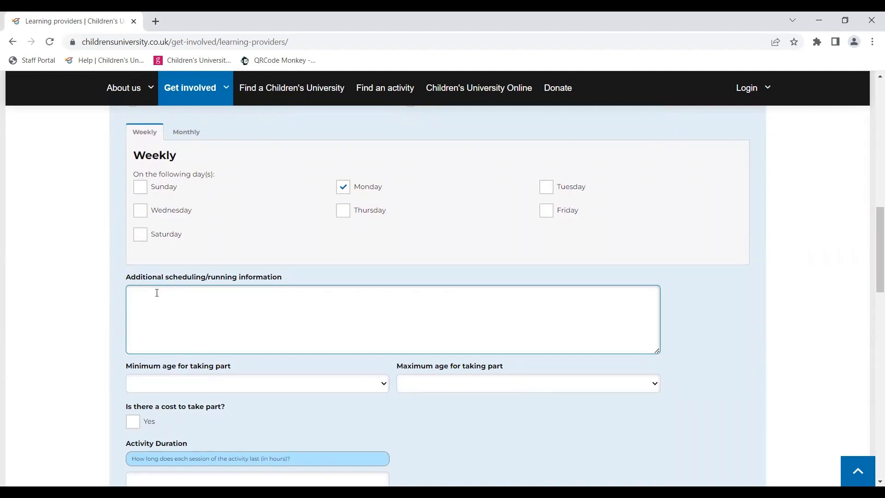
{"action": "type", "text": "Our lightsaber training sessions run every Monday evening at 5pm-6pm. They run continuously throughout the year."}
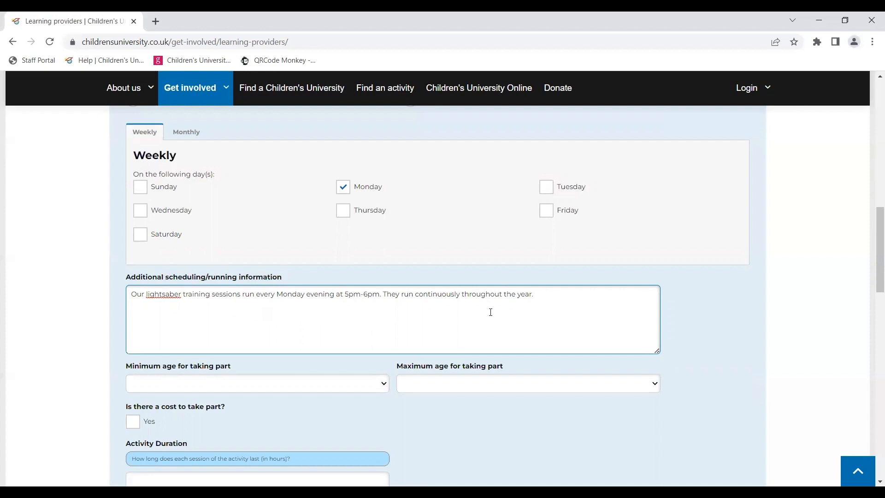
{"action": "left_click_drag", "start_coordinate": [277, 295], "coordinate": [380, 299]}
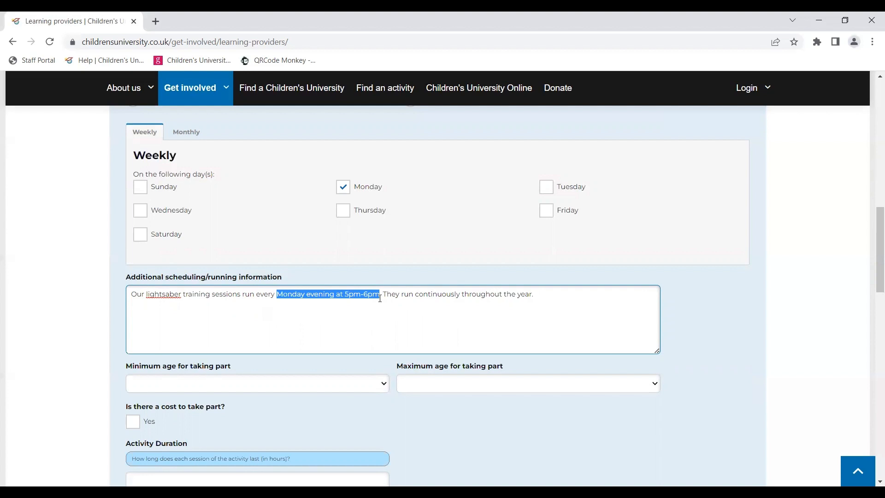
Step: Set the minimum age for taking part to 5 and the maximum age to 16
{"action": "scroll", "coordinate": [379, 299], "scroll_direction": "down", "scroll_amount": 2}
{"action": "left_click", "coordinate": [238, 289]}
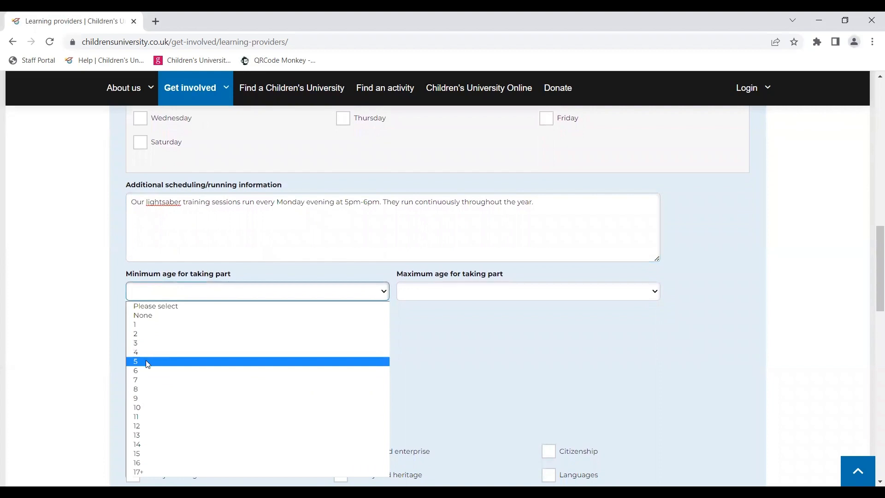
{"action": "left_click", "coordinate": [145, 360]}
{"action": "left_click", "coordinate": [490, 295]}
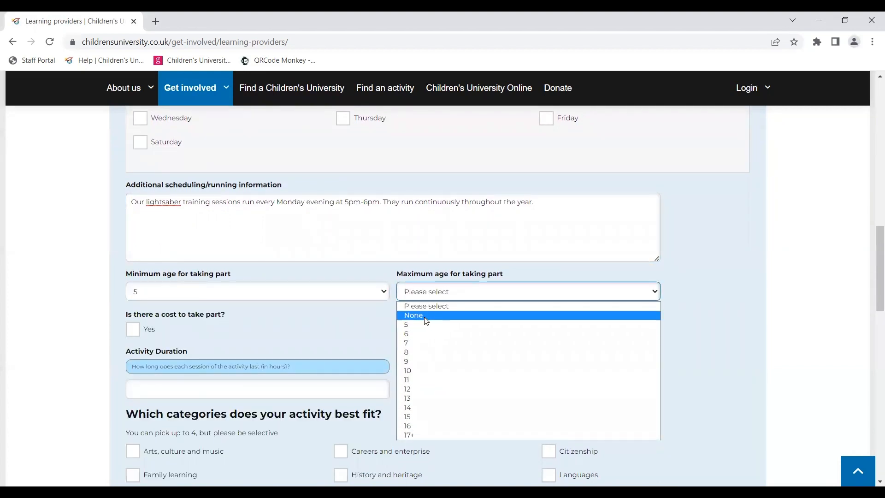
{"action": "left_click", "coordinate": [420, 430]}
{"action": "scroll", "coordinate": [261, 314], "scroll_direction": "down", "scroll_amount": 1}
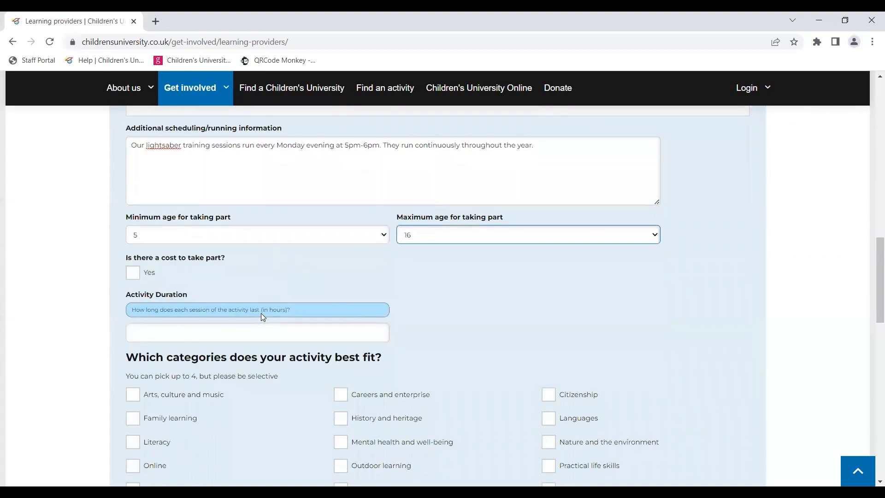
{"action": "left_click", "coordinate": [134, 275]}
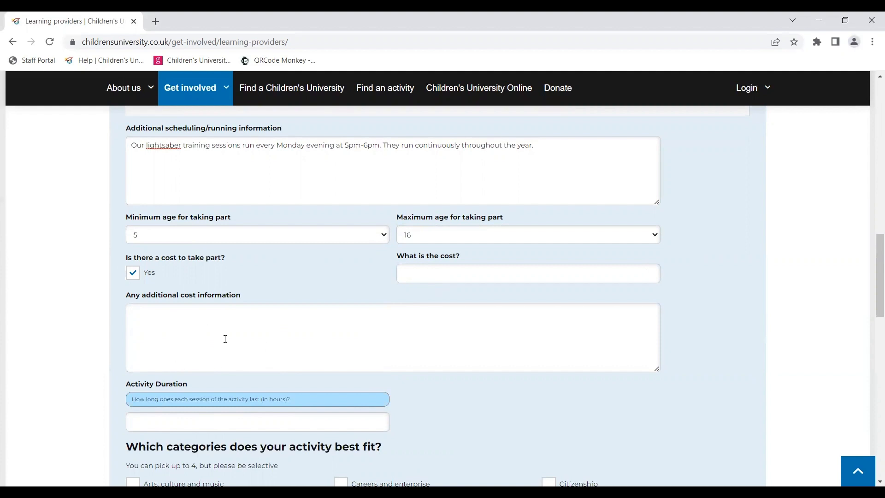
{"action": "left_click", "coordinate": [133, 272]}
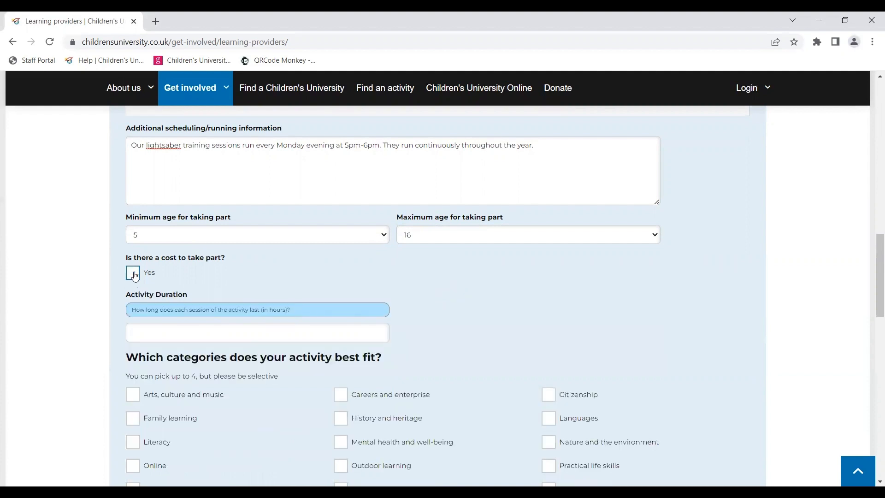
Step: Set the activity duration to 1 hour
{"action": "scroll", "coordinate": [206, 281], "scroll_direction": "down", "scroll_amount": 1}
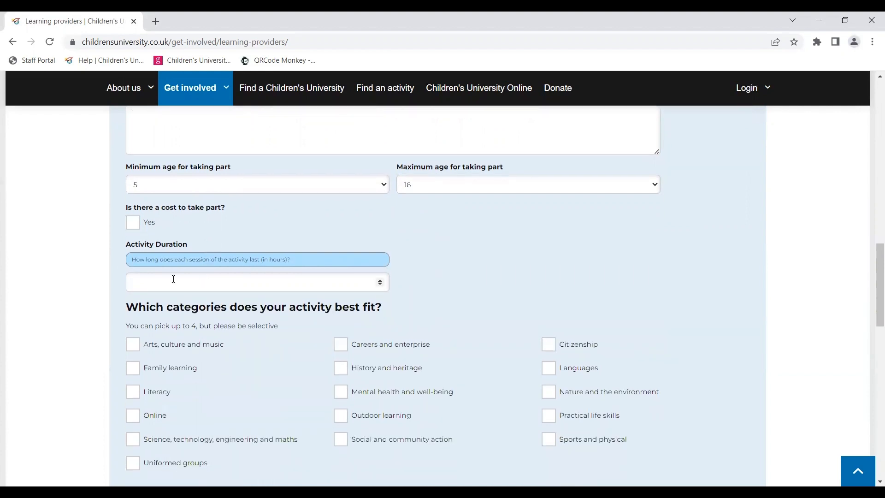
{"action": "left_click", "coordinate": [144, 286]}
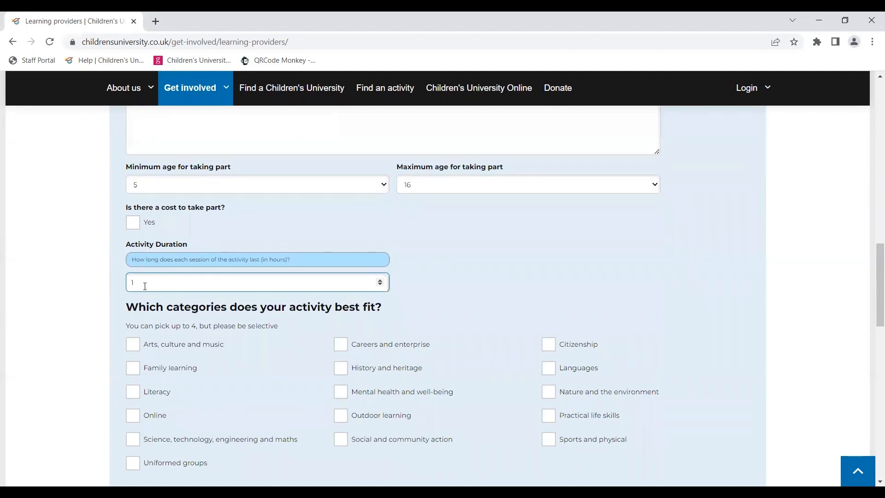
{"action": "scroll", "coordinate": [207, 345], "scroll_direction": "down", "scroll_amount": 1}
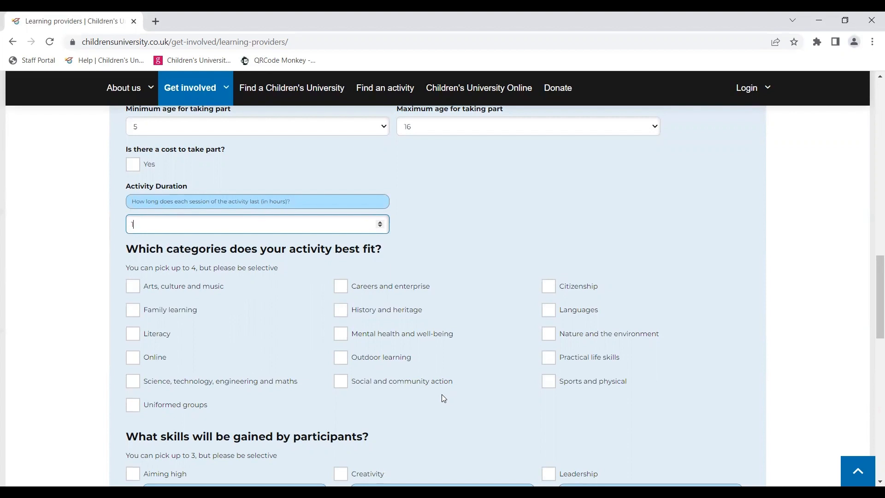
Step: Tick Sports and physical as the category and Teamwork, Leadership and Listening as skills gained
{"action": "left_click", "coordinate": [552, 385]}
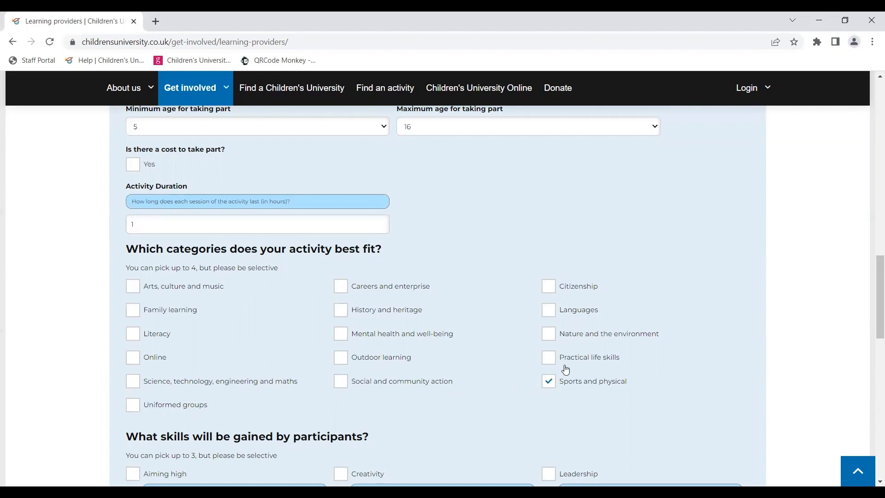
{"action": "scroll", "coordinate": [475, 413], "scroll_direction": "down", "scroll_amount": 4}
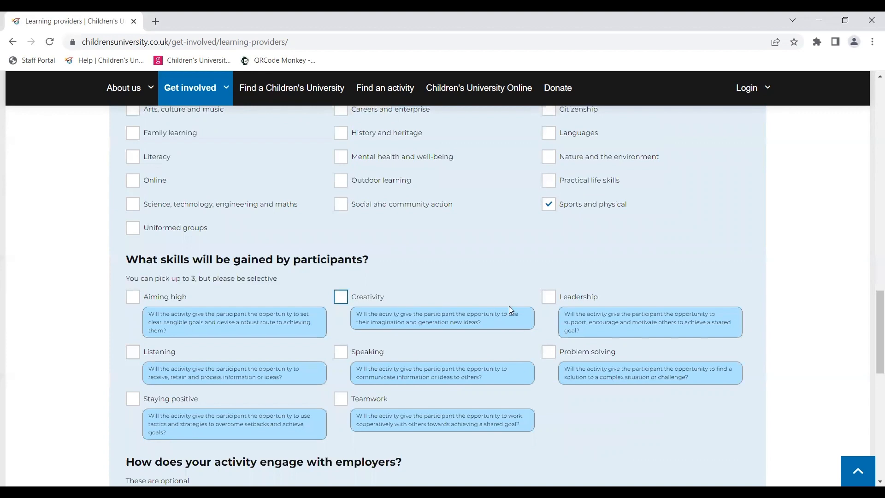
{"action": "left_click", "coordinate": [340, 399]}
{"action": "left_click", "coordinate": [549, 304]}
{"action": "scroll", "coordinate": [412, 408], "scroll_direction": "down", "scroll_amount": 3}
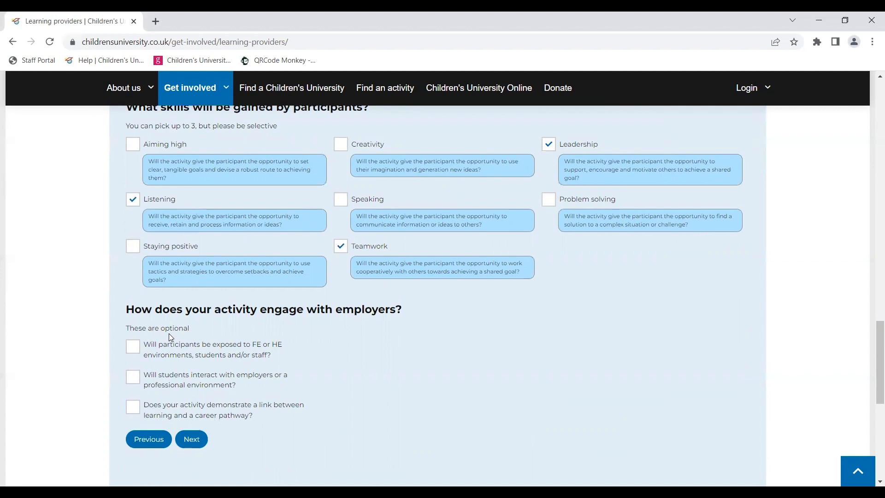
Step: Continue to the location page and choose A single, fixed location
{"action": "left_click", "coordinate": [196, 440]}
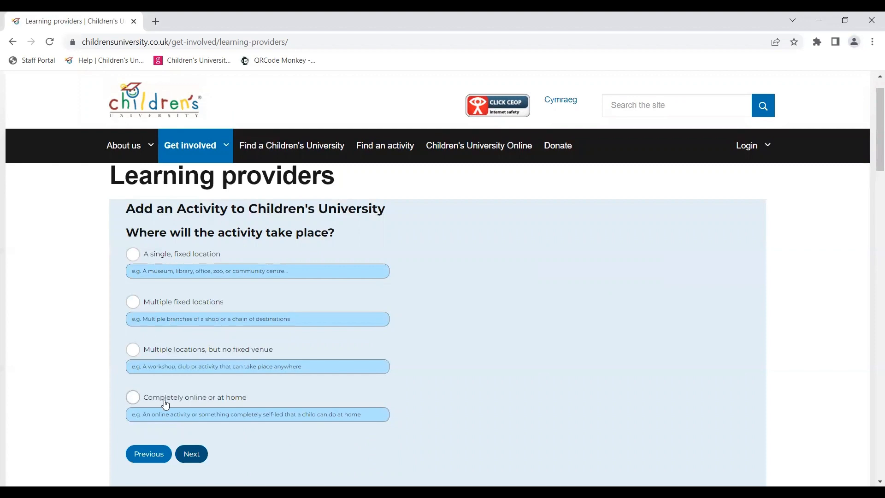
{"action": "left_click", "coordinate": [136, 259]}
{"action": "scroll", "coordinate": [258, 397], "scroll_direction": "down", "scroll_amount": 3}
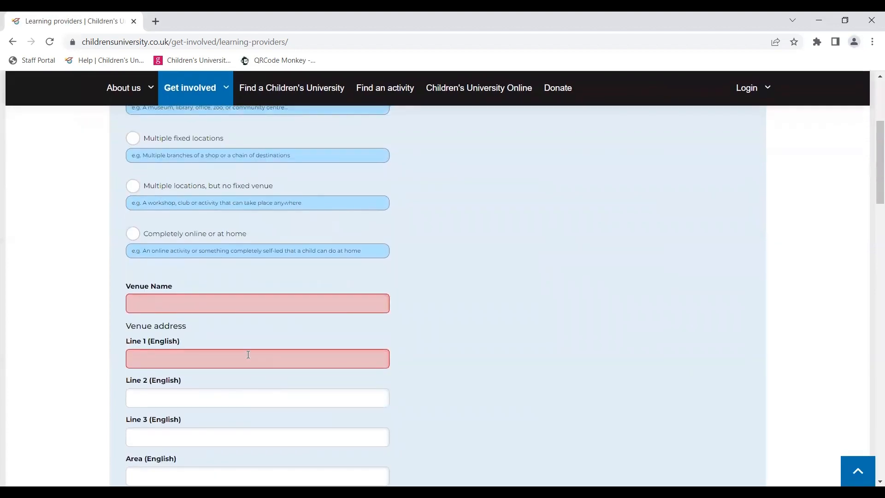
Step: Enter Northop Leisure Centre as the venue name
{"action": "left_click", "coordinate": [222, 303]}
{"action": "type", "text": "North"}
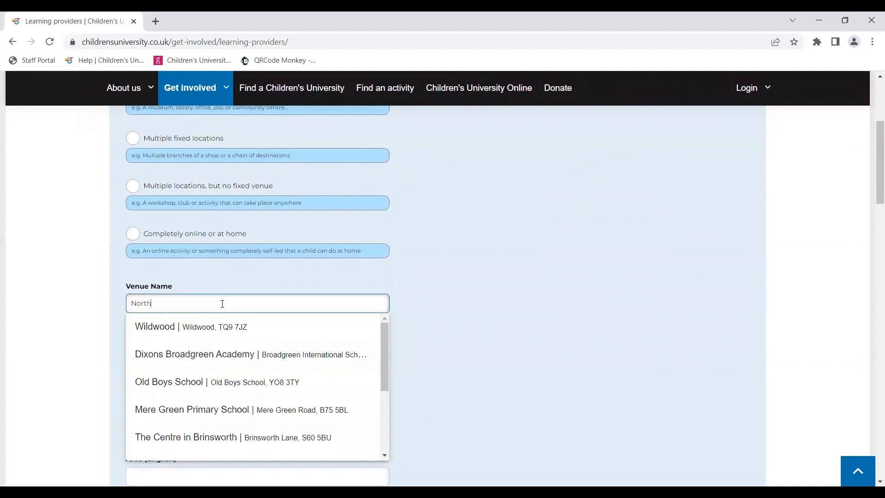
{"action": "type", "text": "op Leisure Centre"}
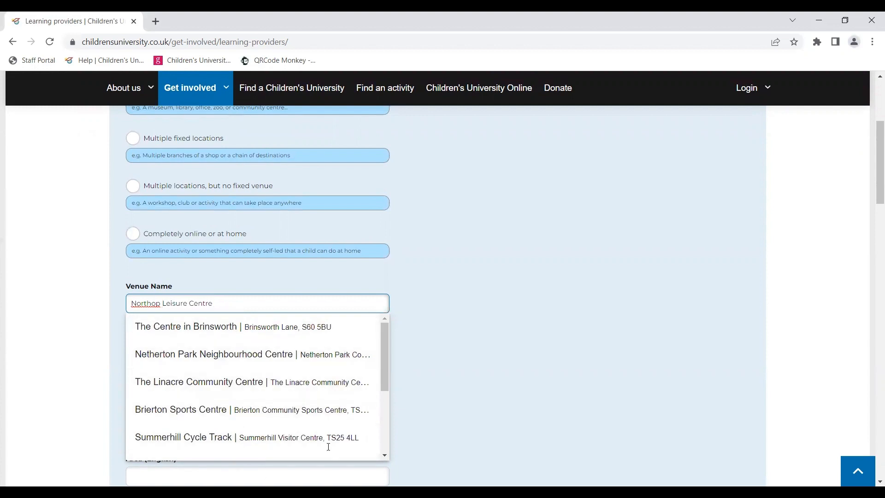
{"action": "left_click", "coordinate": [433, 379]}
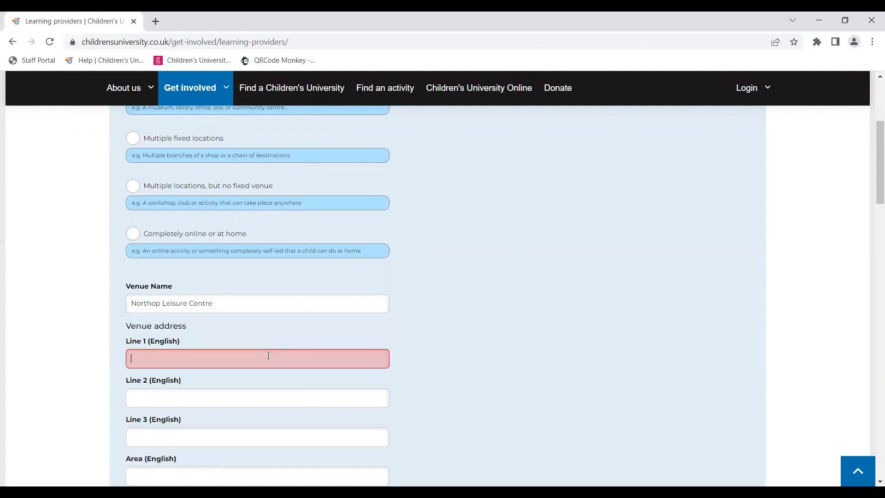
Step: Fill the venue address Line 1 and City with the placeholder text hahaha
{"action": "type", "text": "hahaha"}
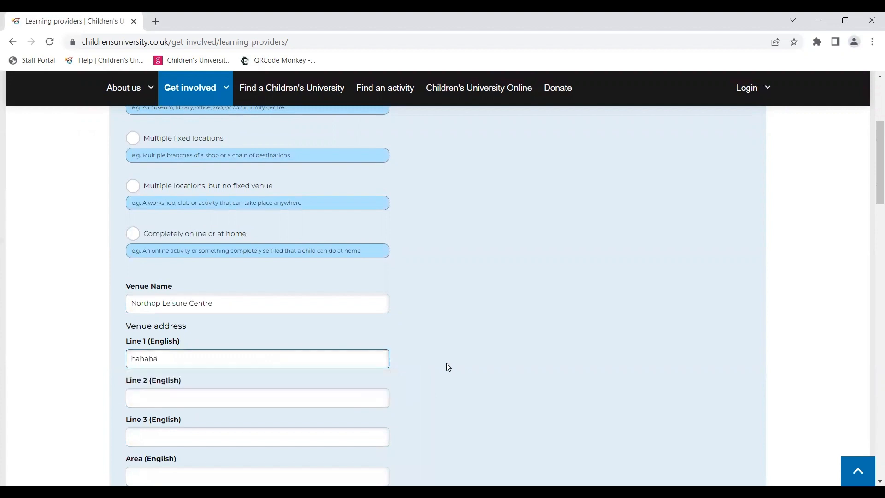
{"action": "left_click", "coordinate": [446, 363]}
{"action": "scroll", "coordinate": [446, 363], "scroll_direction": "down", "scroll_amount": 3}
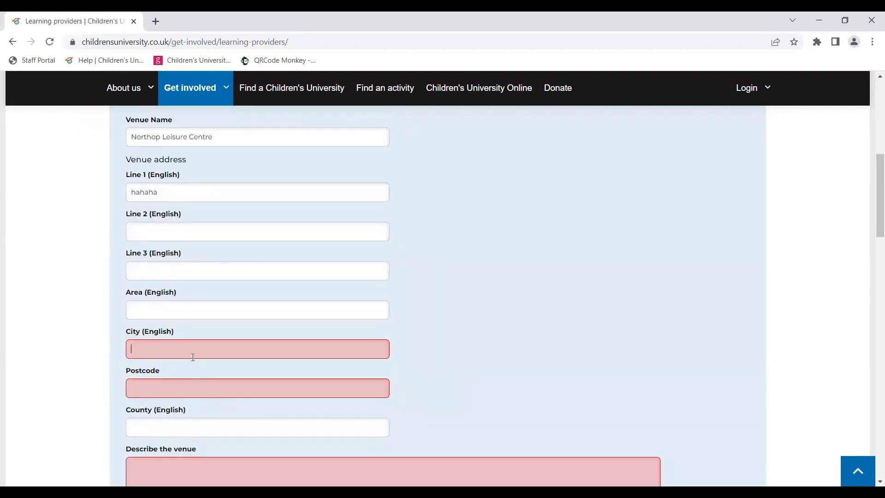
{"action": "left_click", "coordinate": [192, 357]}
{"action": "type", "text": "hahaha"}
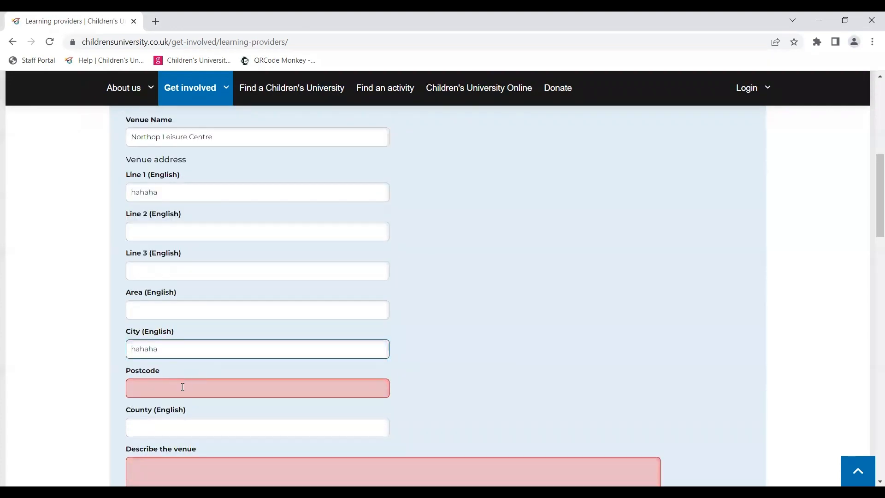
Step: Fill the venue Postcode with the placeholder text hahaha, dismissing the address suggestion
{"action": "left_click", "coordinate": [183, 386]}
{"action": "type", "text": "hahaha"}
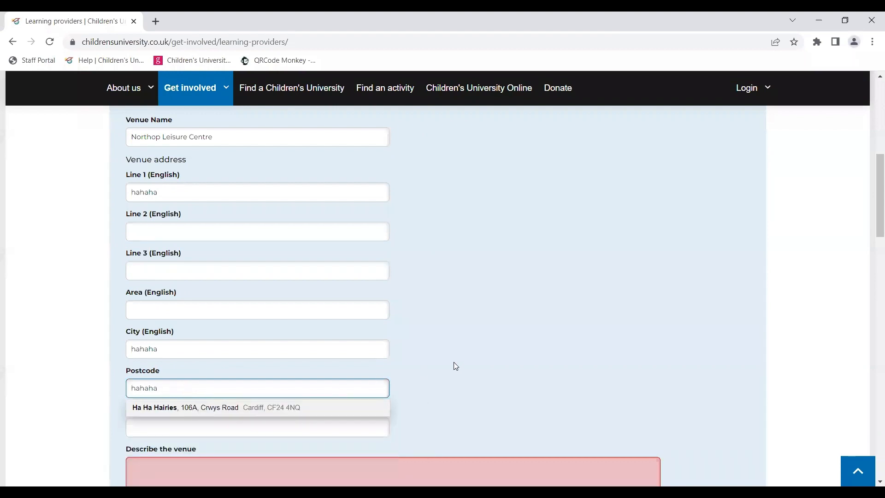
{"action": "left_click", "coordinate": [455, 366]}
Step: Paste a venue description about Northop Leisure Centre's accessibility and facilities, then continue to the person information page
{"action": "scroll", "coordinate": [455, 365], "scroll_direction": "down", "scroll_amount": 3}
{"action": "left_click", "coordinate": [170, 332]}
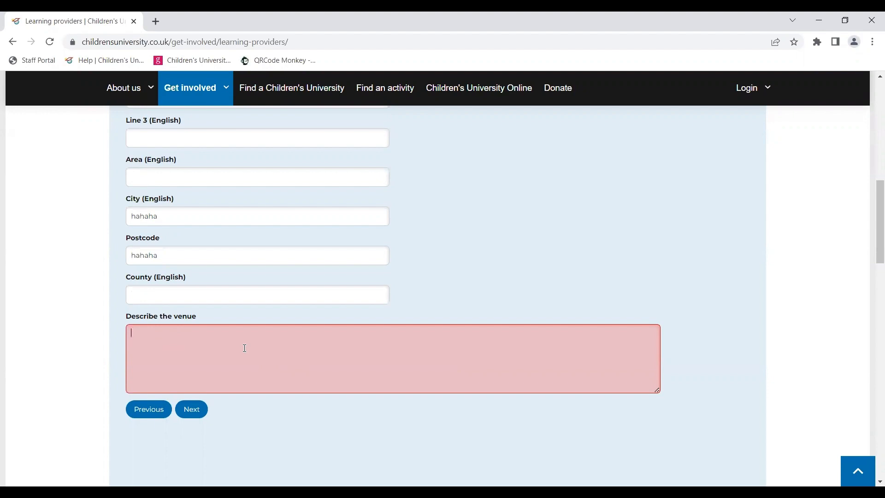
{"action": "type", "text": "We are located at Northop Leisure Centre, just outside of Mold. We are an accessible venue, with wheelchair access and a prayer room. There is a café onsite and changing/toilet facilities. There is also a large amount of parking space on-site."}
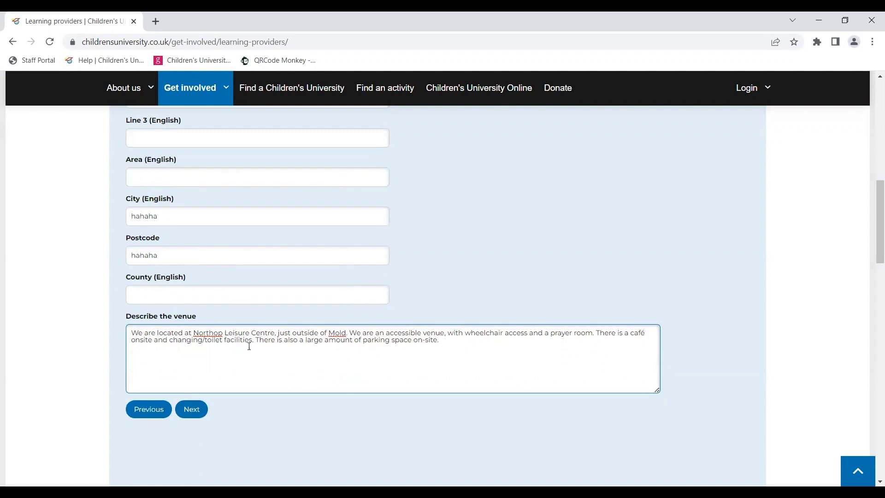
{"action": "left_click", "coordinate": [190, 409]}
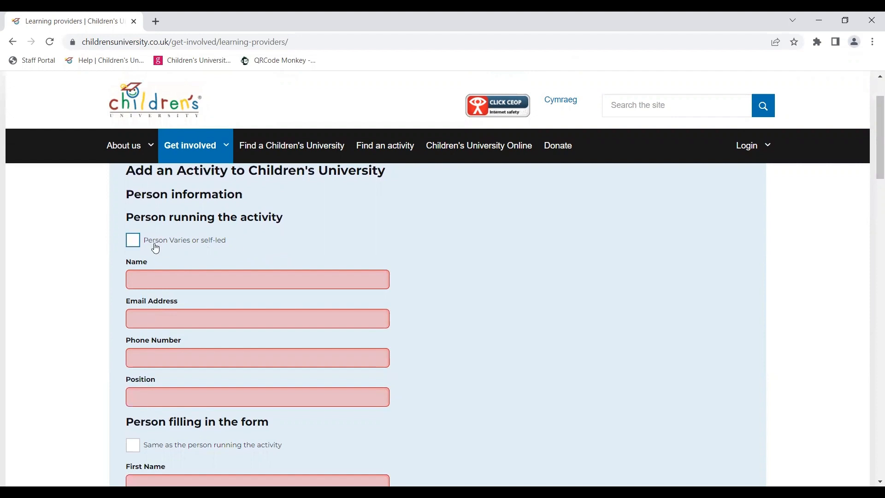
Step: Leave Person Varies or self-led unticked and enter the full name of the person running the activity
{"action": "left_click", "coordinate": [130, 240]}
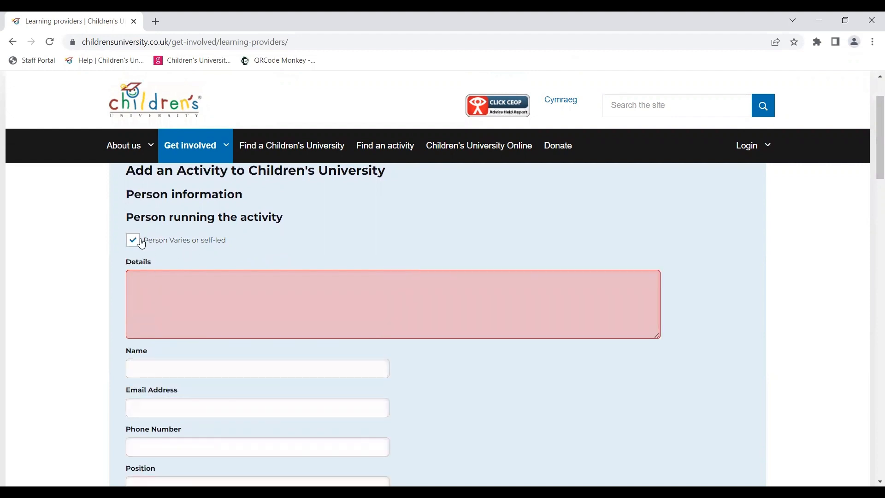
{"action": "left_click", "coordinate": [133, 240]}
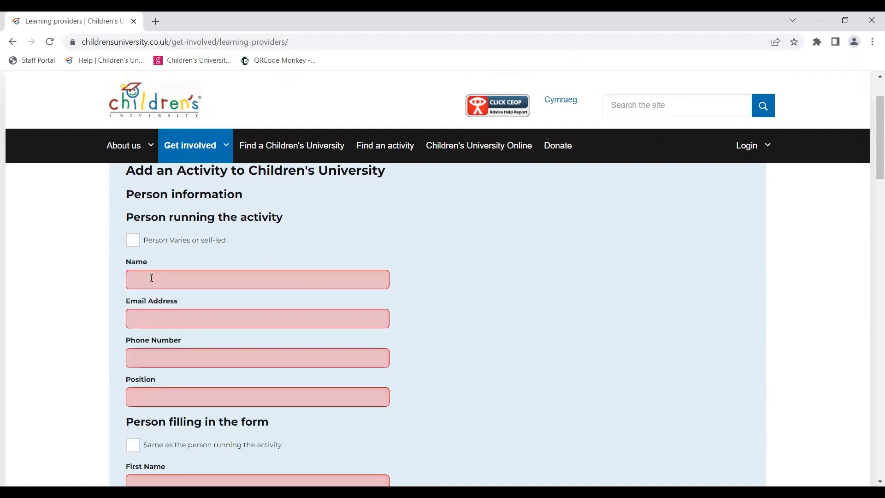
{"action": "left_click", "coordinate": [152, 277]}
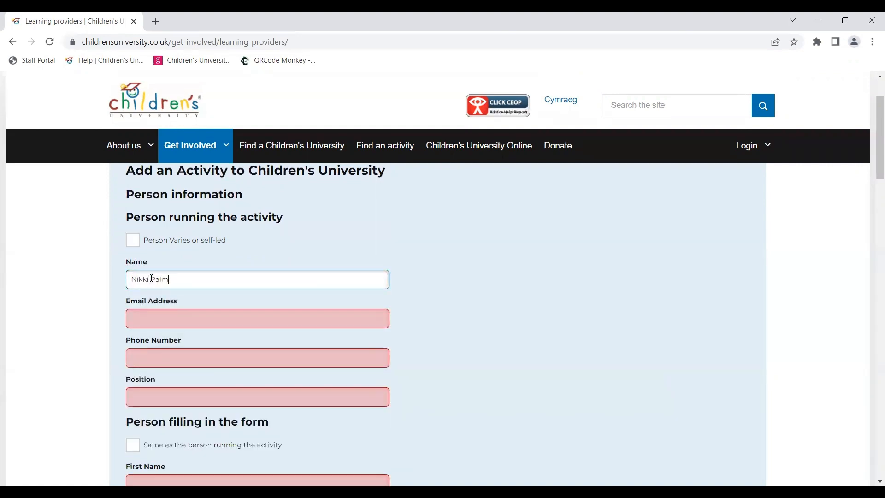
Step: Fill in the activity leader's e-mail address and phone number, and set their position to Head Jedi
{"action": "left_click", "coordinate": [154, 322]}
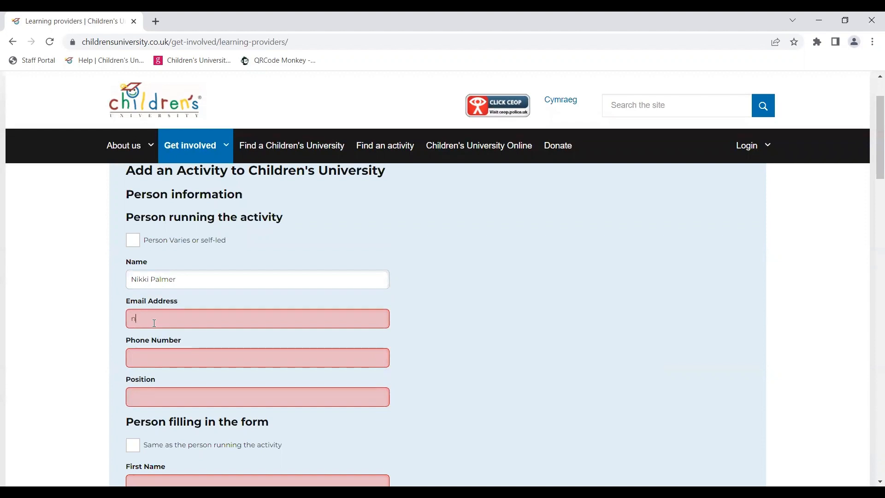
{"action": "left_click", "coordinate": [152, 359]}
{"action": "type", "text": "6666666677777"}
{"action": "left_click", "coordinate": [151, 395]}
{"action": "type", "text": "Head Jedi"}
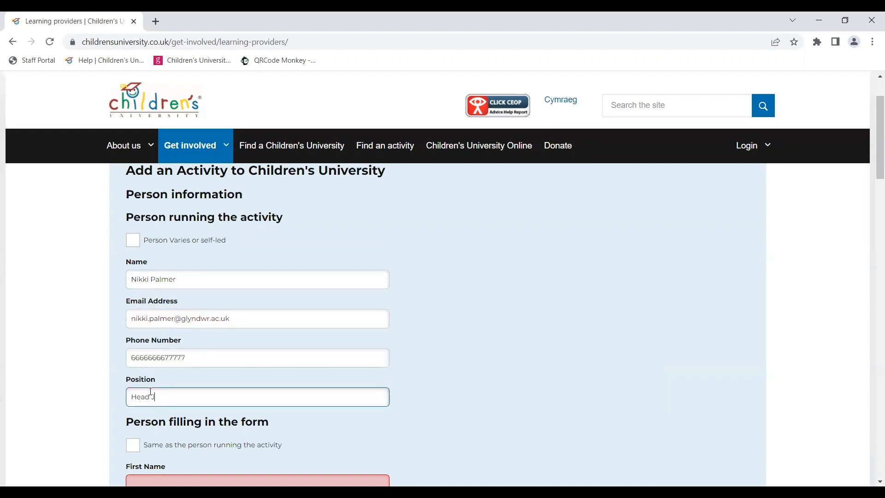
Step: Mark the person filling in the form as the same as the leader and enter their first and last name
{"action": "scroll", "coordinate": [151, 394], "scroll_direction": "down", "scroll_amount": 3}
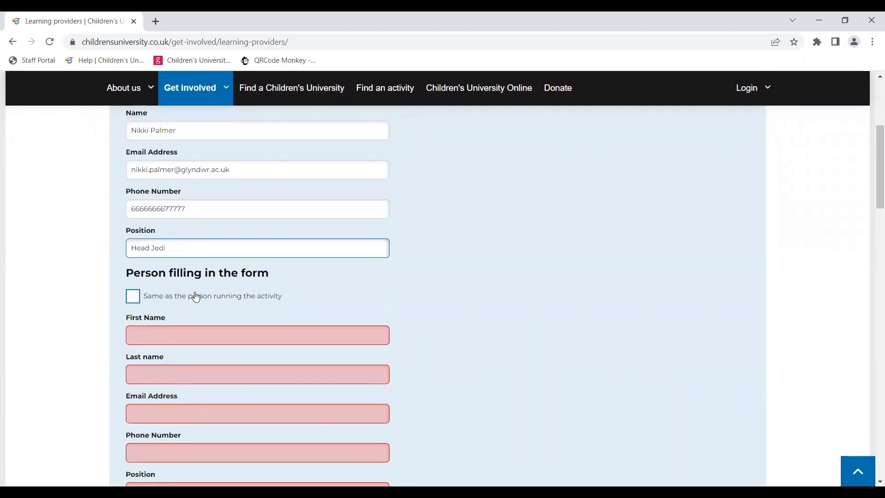
{"action": "left_click", "coordinate": [133, 298]}
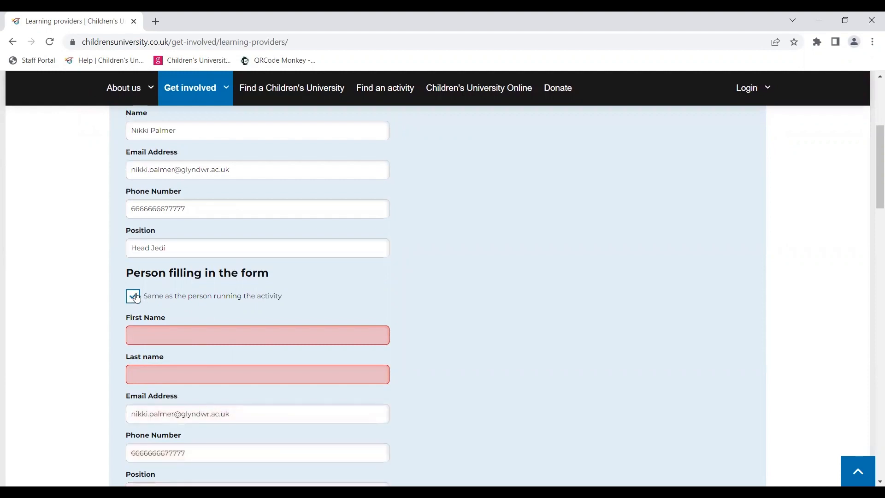
{"action": "left_click", "coordinate": [216, 332]}
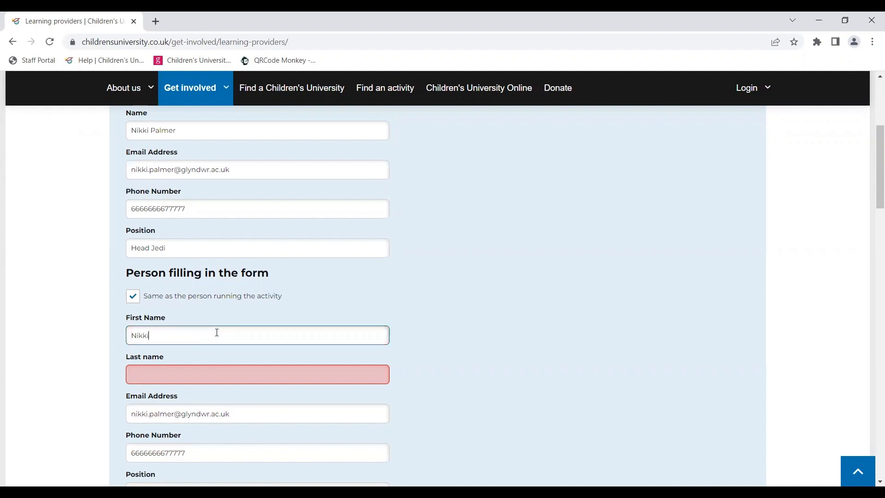
{"action": "left_click", "coordinate": [214, 380]}
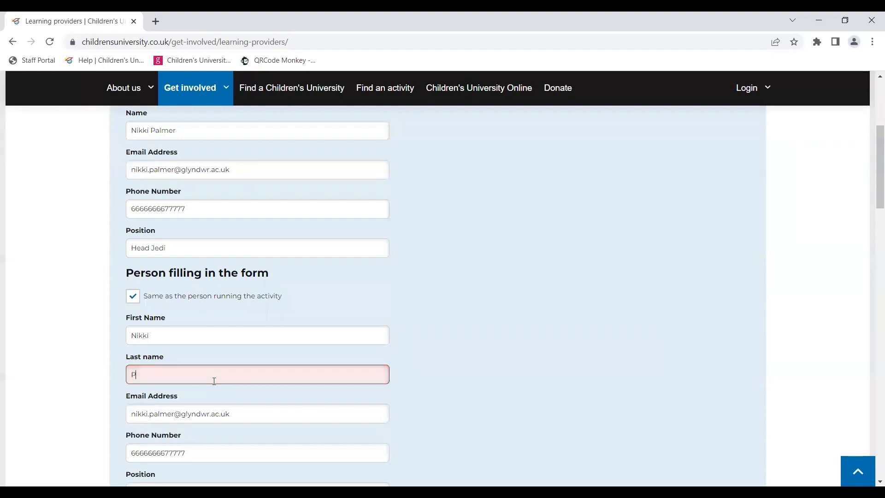
{"action": "type", "text": "Palmer"}
Step: Continue to the declarations page and tick all eight confirmation and commitment statements
{"action": "scroll", "coordinate": [214, 380], "scroll_direction": "down", "scroll_amount": 2}
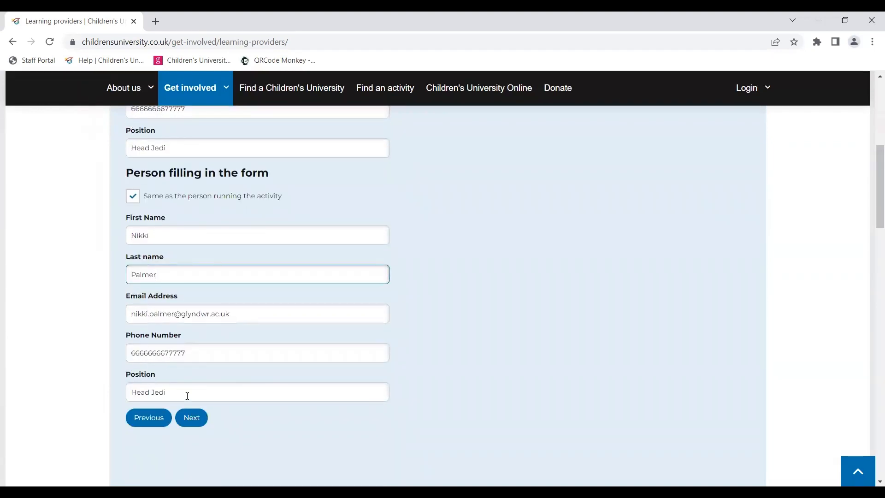
{"action": "left_click", "coordinate": [192, 417]}
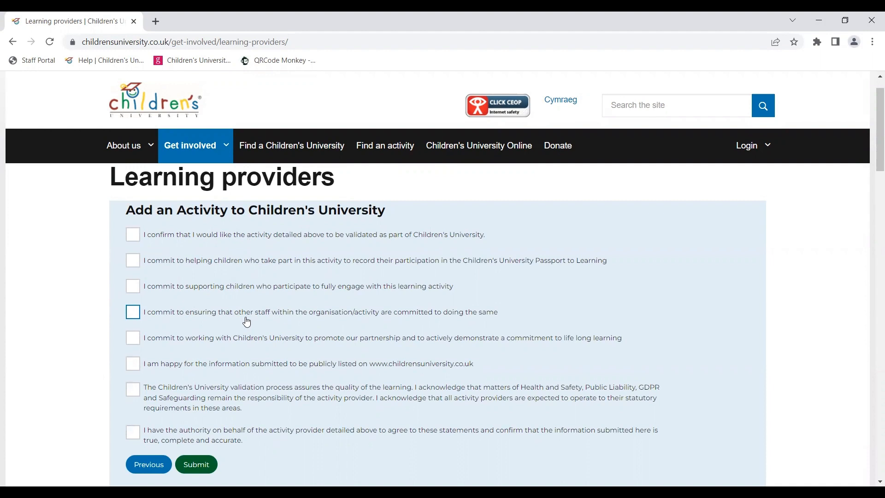
{"action": "left_click", "coordinate": [133, 236]}
{"action": "left_click", "coordinate": [134, 261]}
{"action": "left_click", "coordinate": [133, 286]}
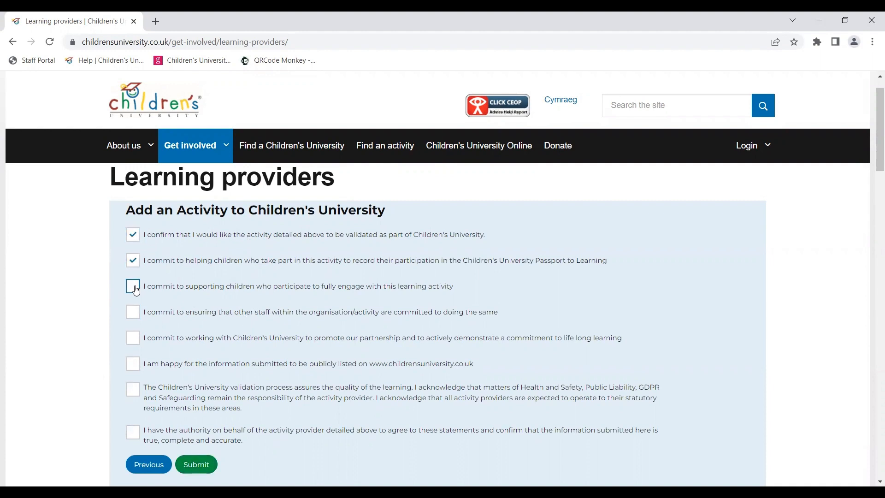
{"action": "left_click", "coordinate": [133, 313]}
{"action": "left_click", "coordinate": [134, 340]}
{"action": "left_click", "coordinate": [133, 365]}
{"action": "left_click", "coordinate": [138, 396]}
{"action": "left_click", "coordinate": [133, 434]}
{"action": "scroll", "coordinate": [200, 372], "scroll_direction": "down", "scroll_amount": 2}
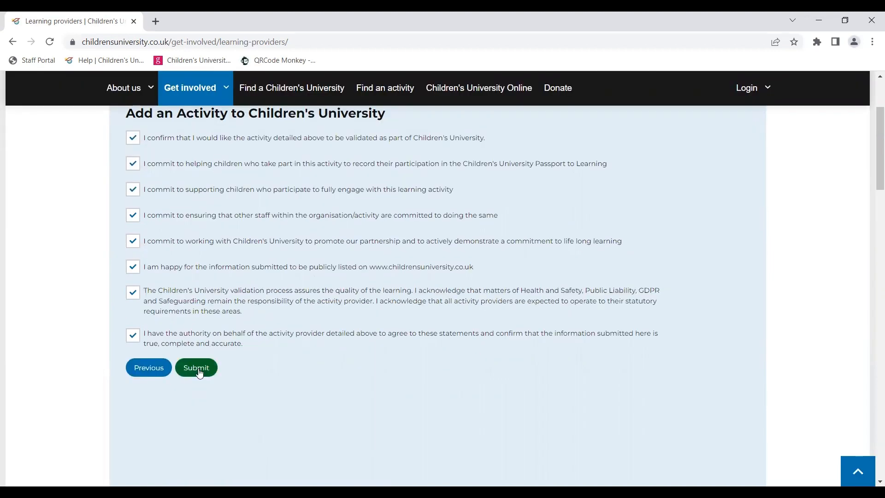